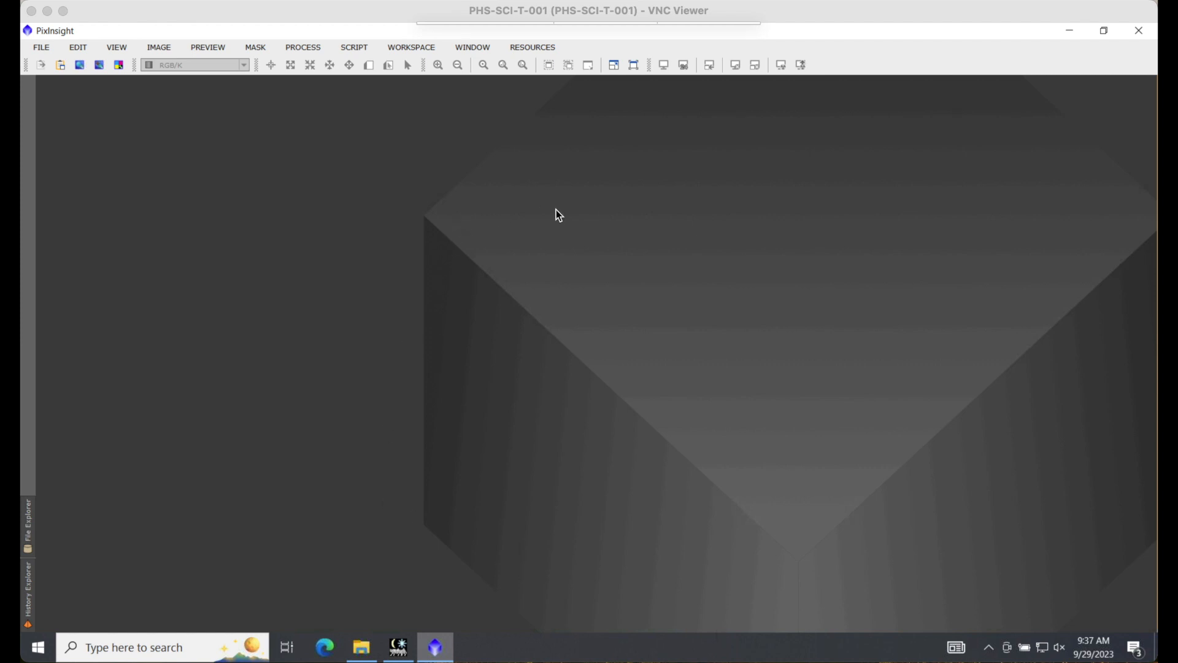
Step: Open the ImageIntegration process and shift its window slightly within the workspace
click(314, 53)
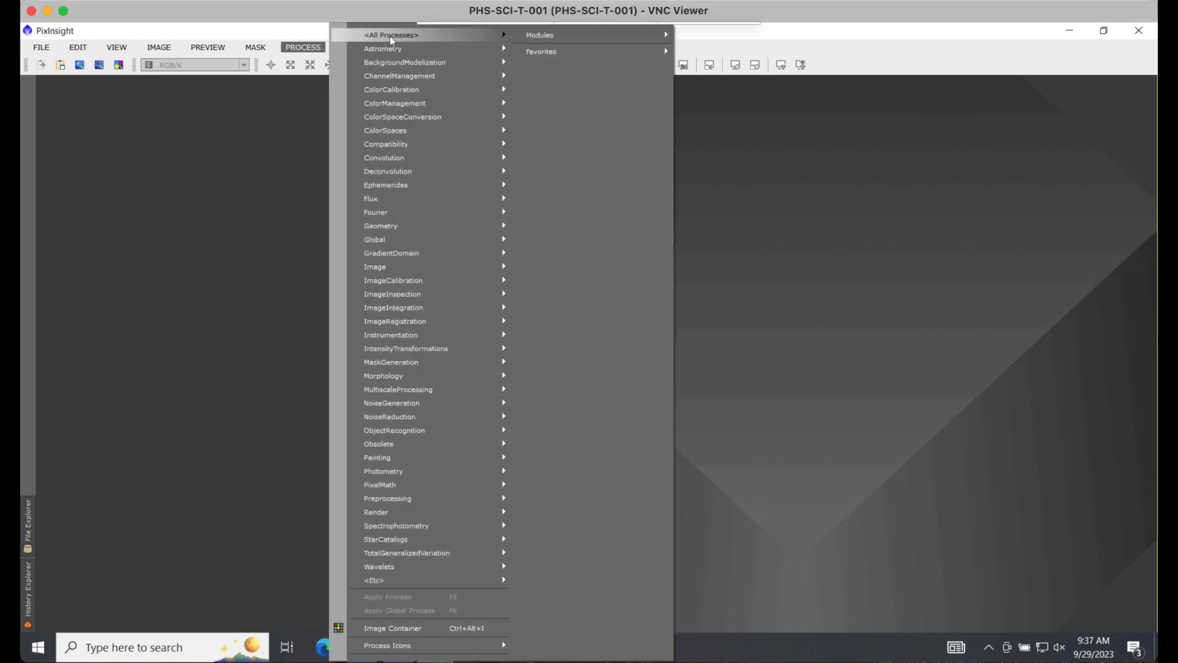
mouse_move(389, 35)
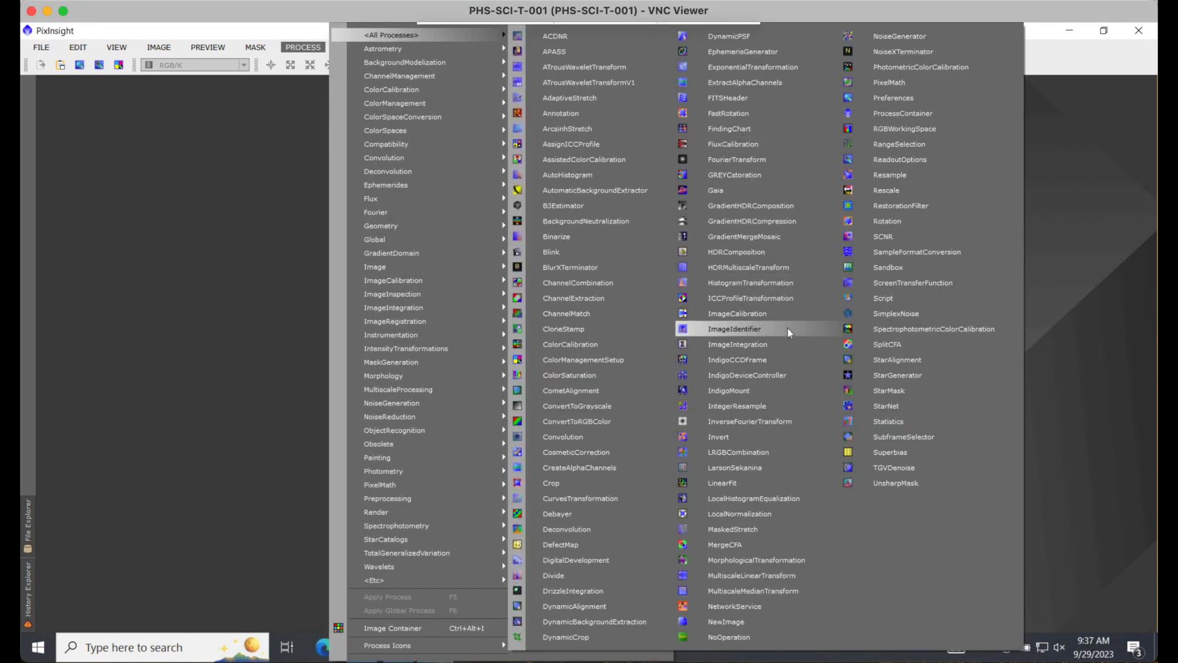
click(782, 346)
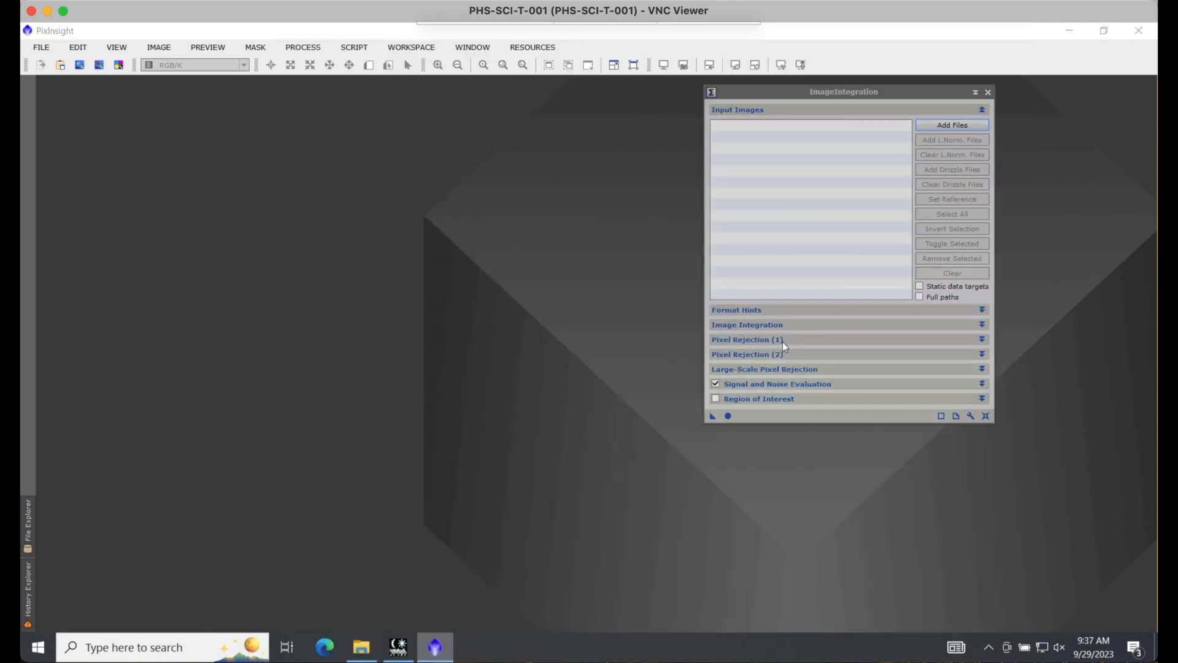
drag(925, 95, 904, 97)
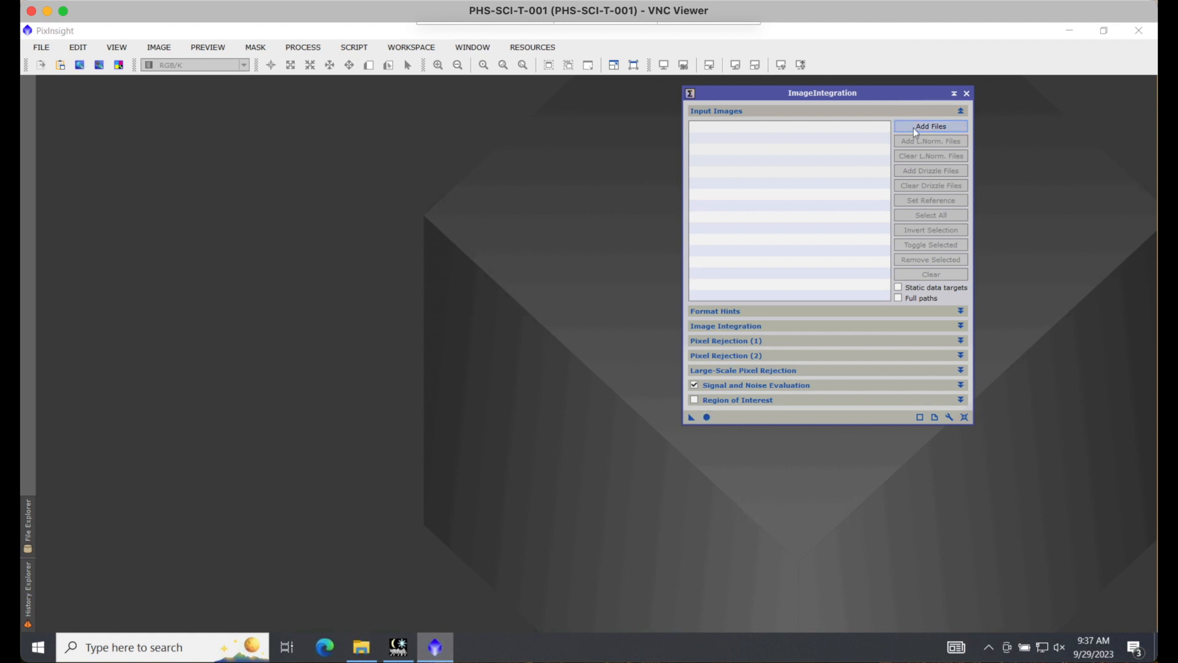
Step: Add the registered blue frames from NGC 3628b1x1E.23478_c_cc_r.xisf through NGC 3628b1x1W.23529_c_cc_r.xisf as ImageIntegration input images
click(930, 127)
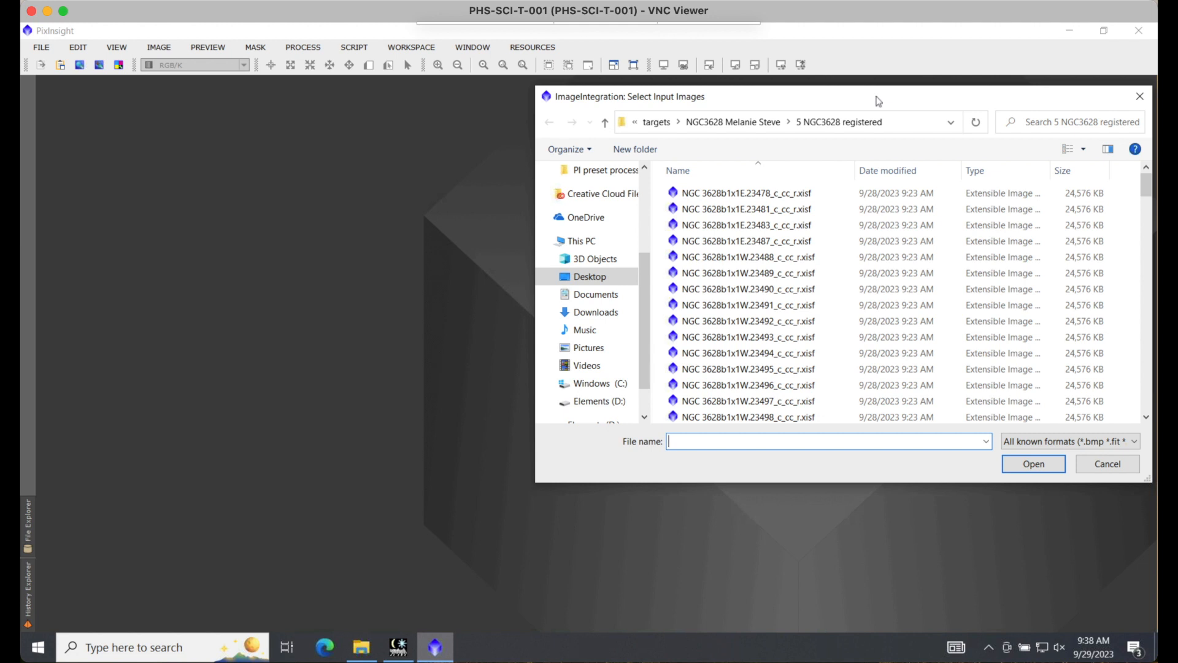
click(746, 198)
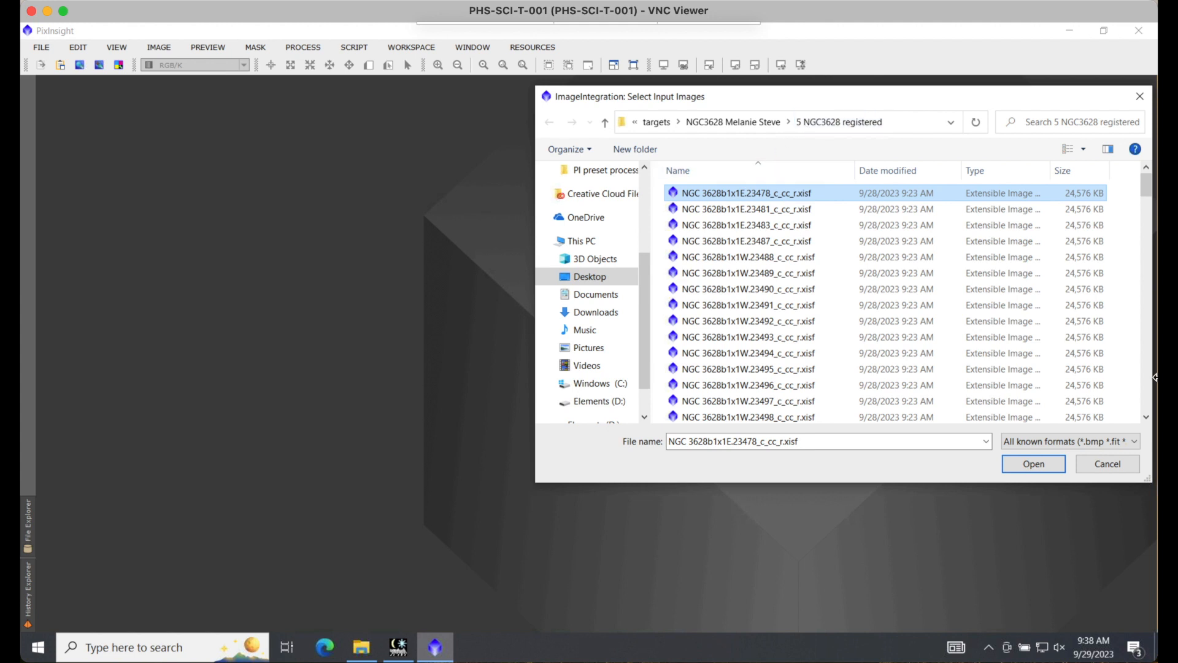
scroll(1151, 388, down, 10)
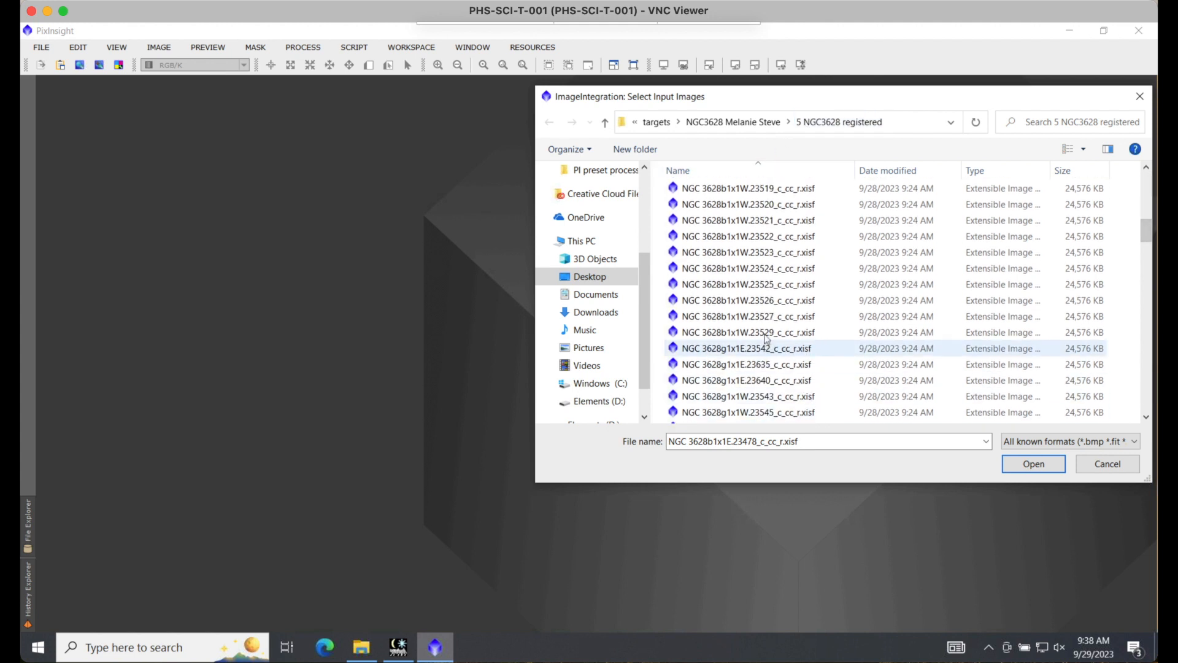
shift+click(765, 336)
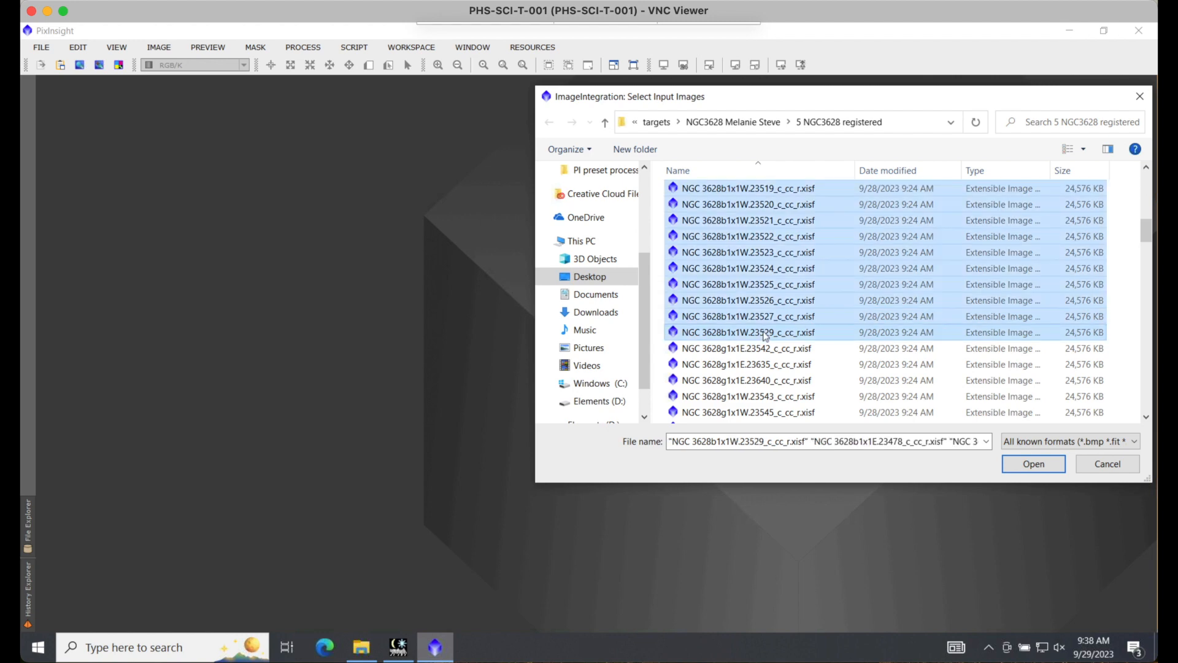
click(1033, 464)
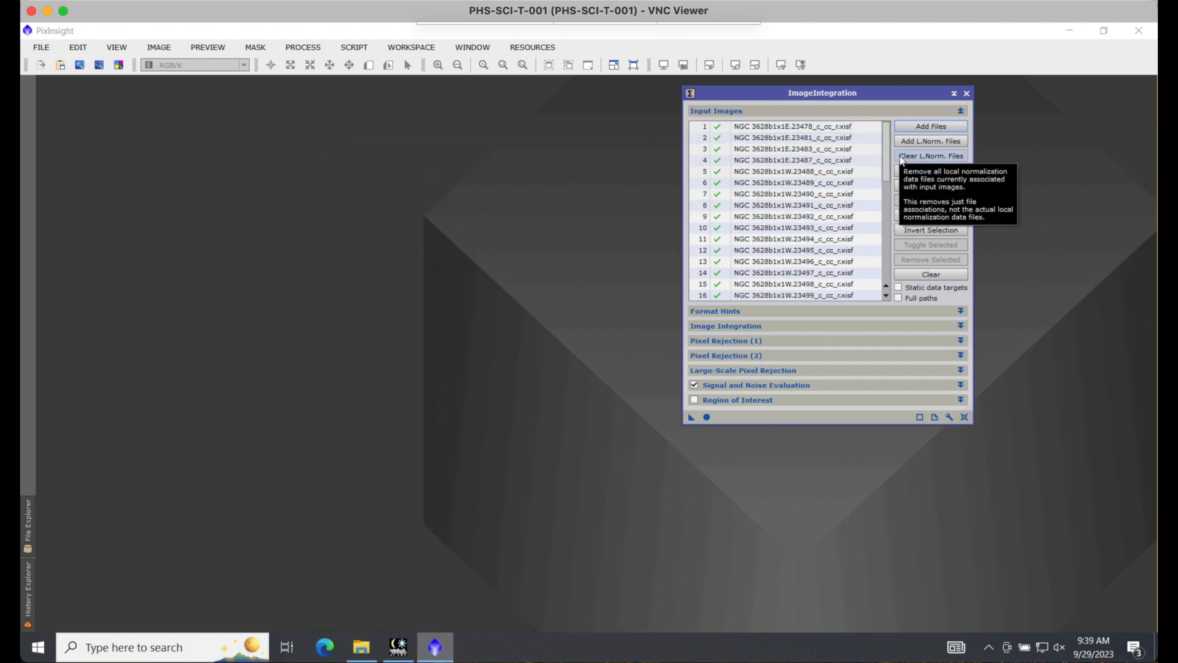
Step: Set the first input image, NGC 3628b1x1E.23478_c_cc_r.xisf, as the integration reference
drag(886, 166, 882, 269)
scroll(882, 239, up, 2)
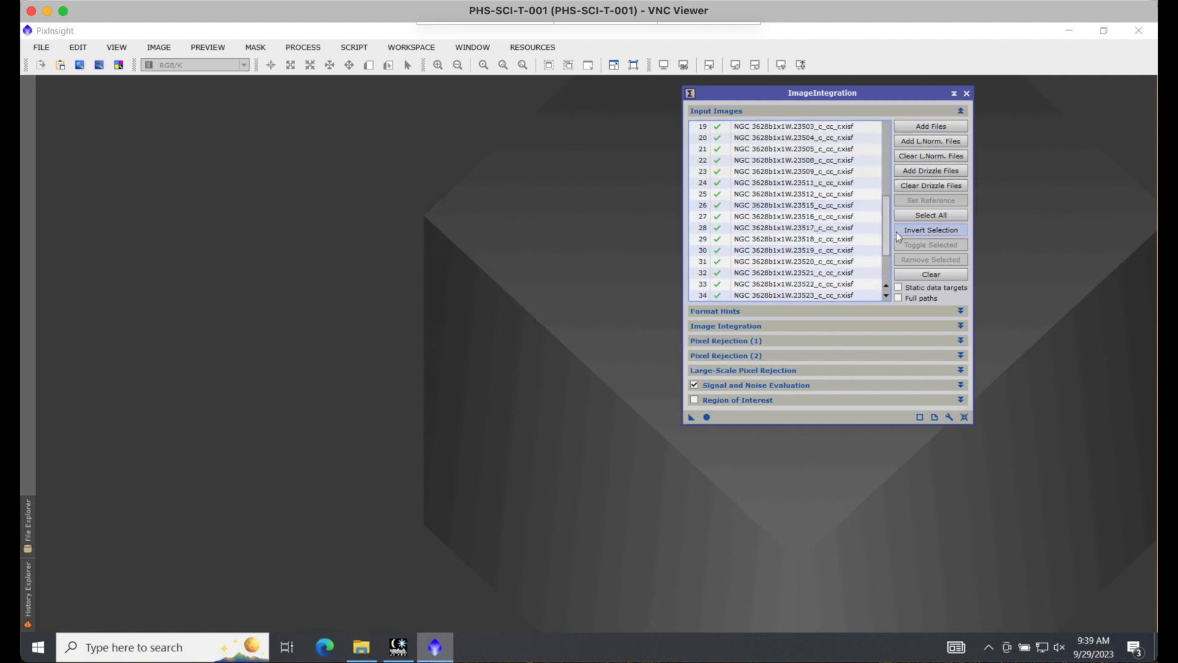
drag(886, 235, 891, 126)
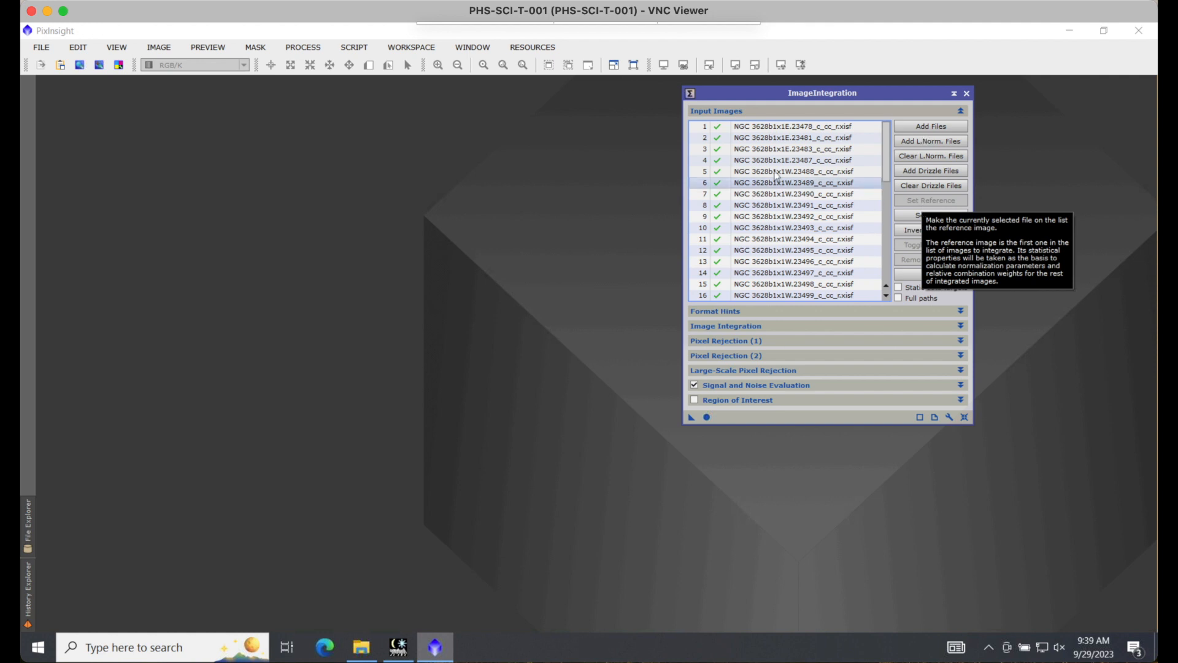
click(797, 127)
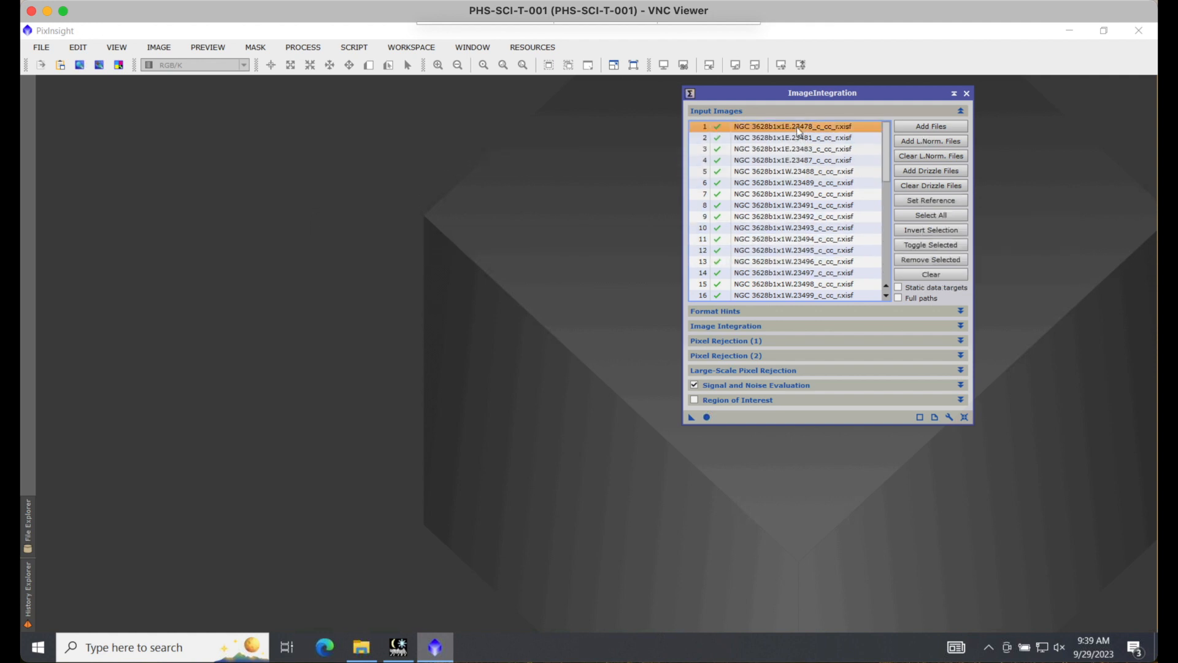
click(941, 200)
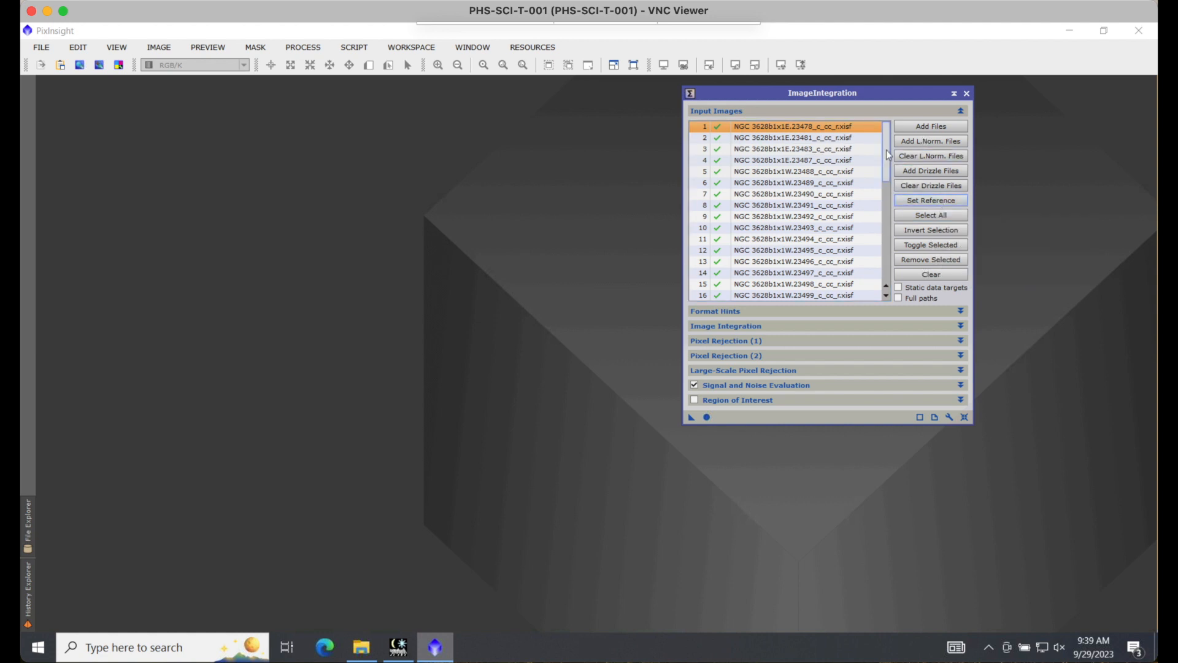
drag(888, 155, 886, 230)
click(816, 228)
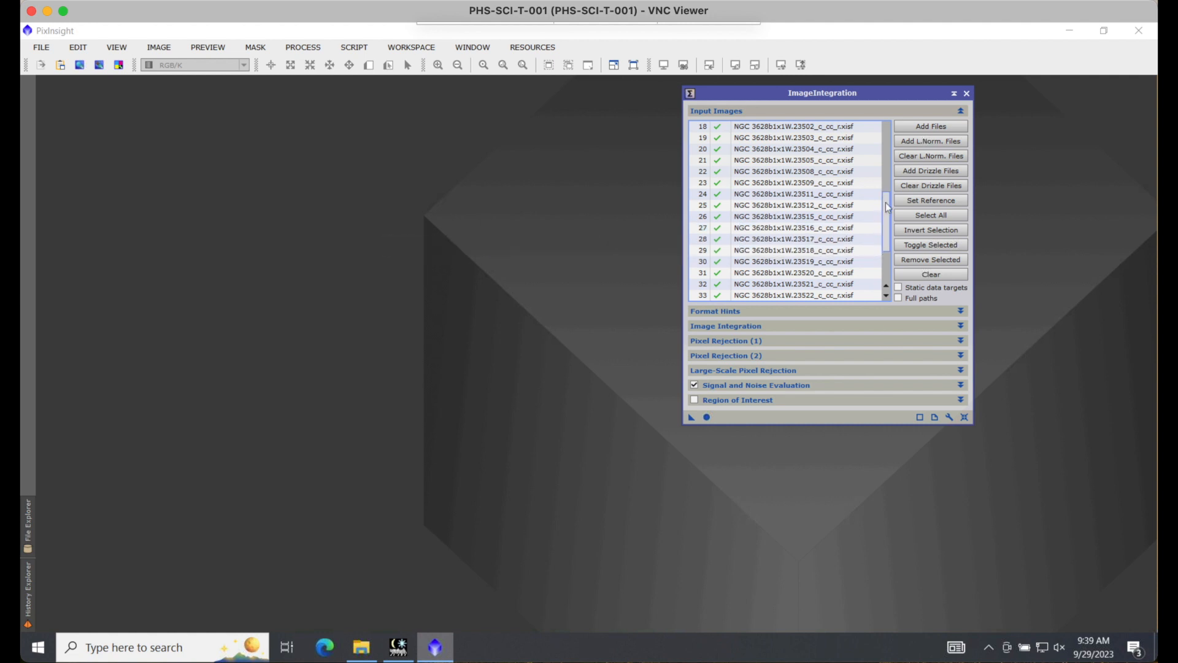
drag(887, 229, 890, 115)
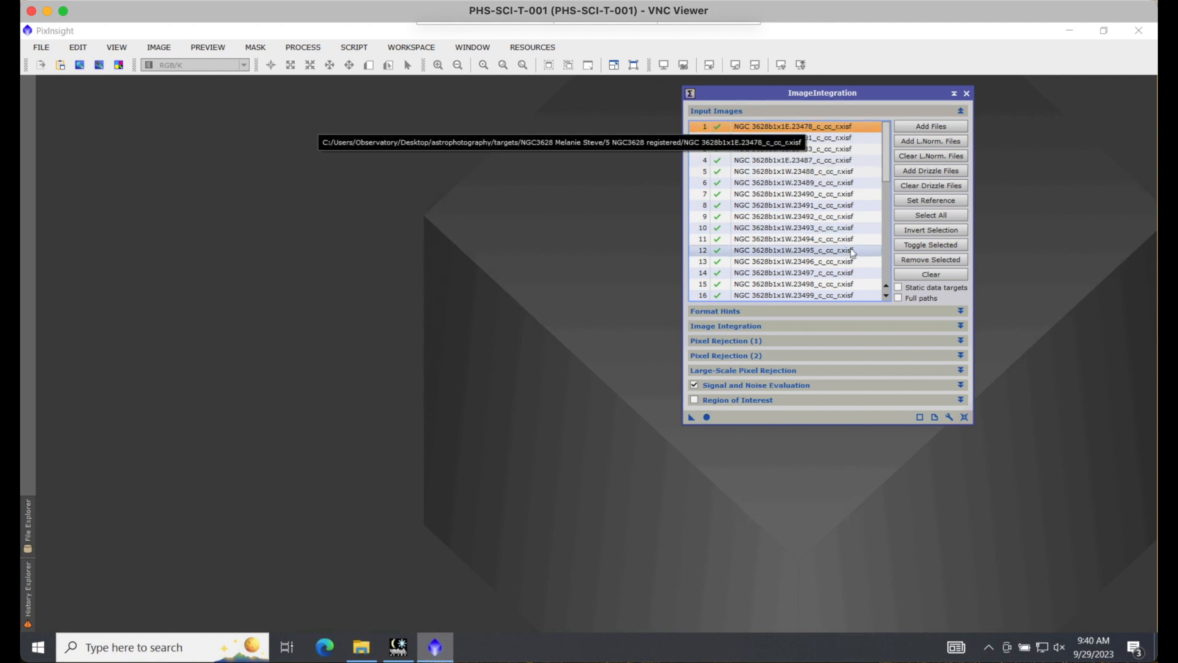
Step: Set the Image Integration weights to SNR and collapse that settings section
drag(891, 98, 897, 98)
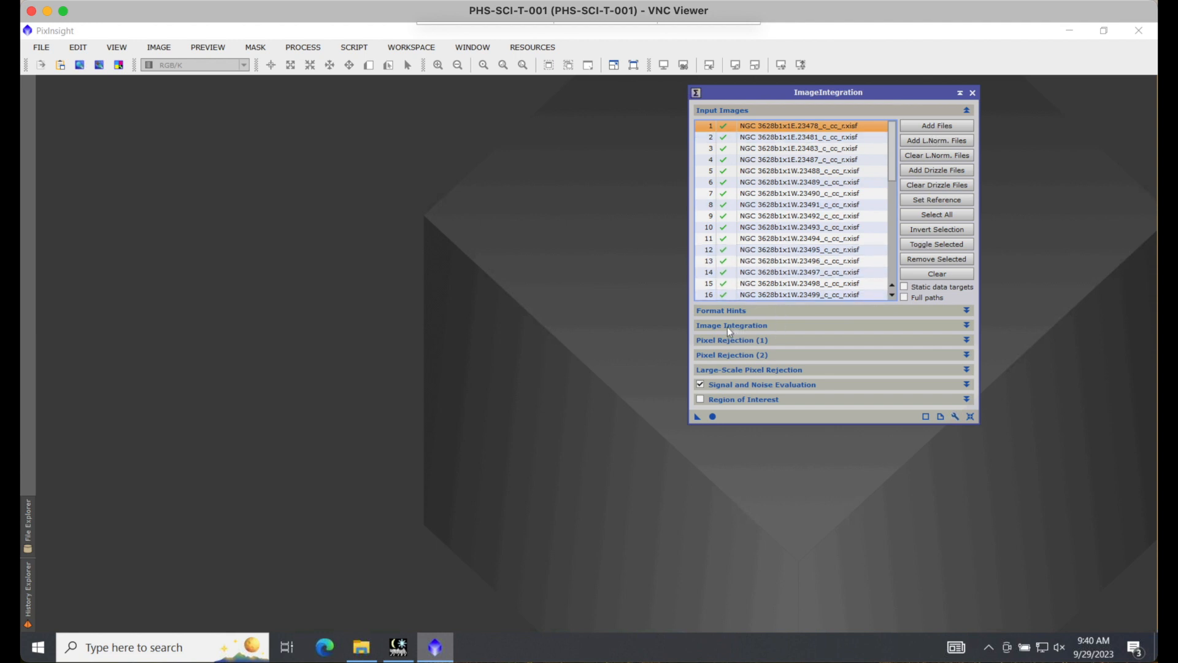
click(967, 327)
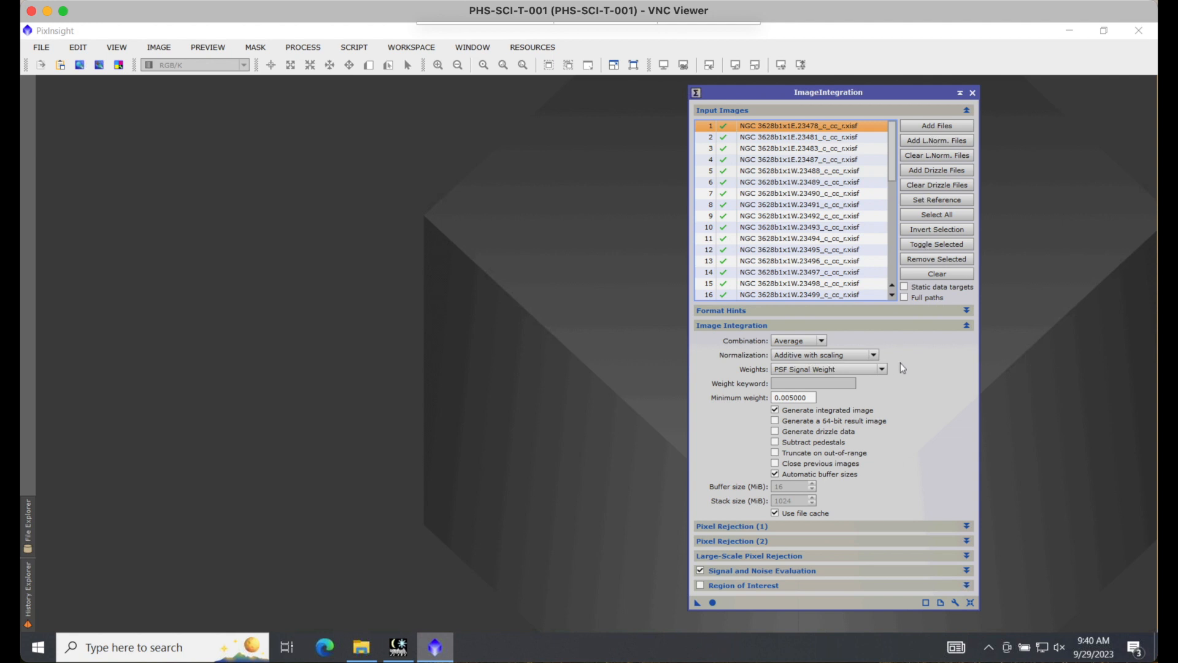
click(883, 369)
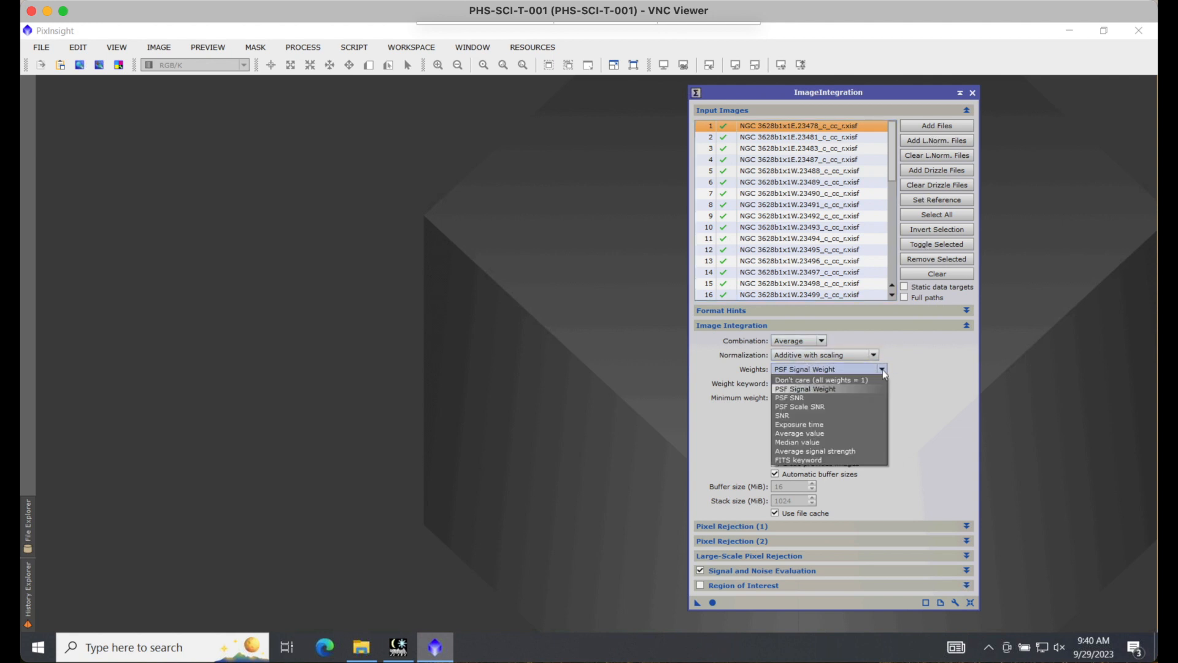
click(818, 415)
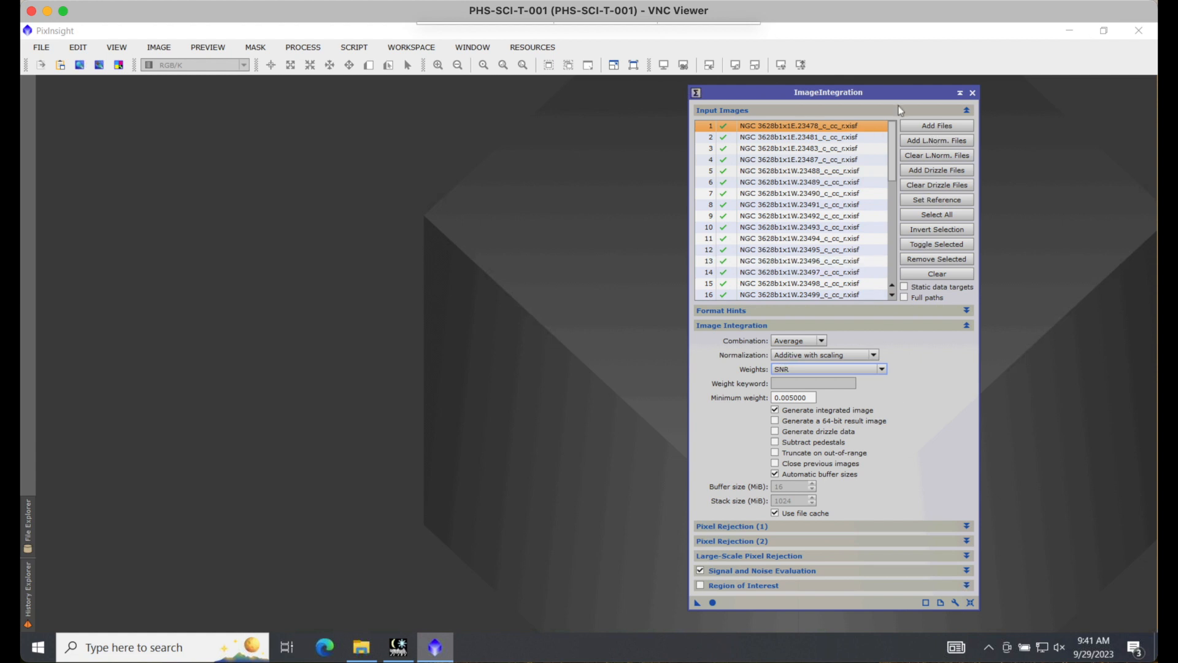
drag(891, 137, 890, 169)
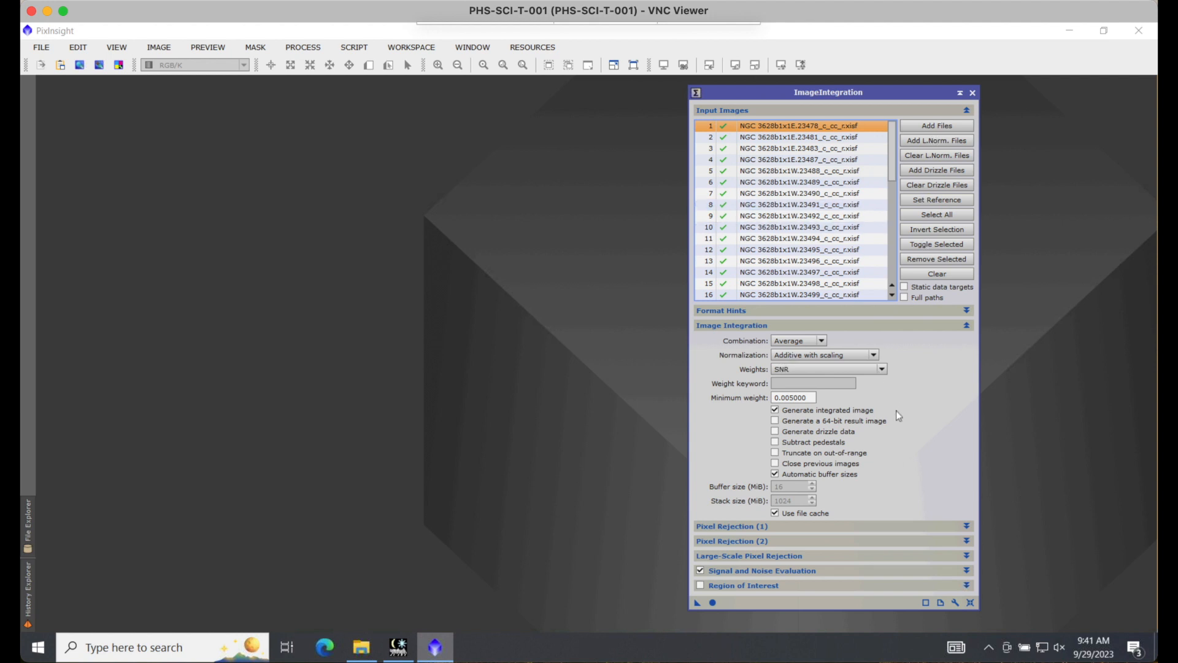
click(966, 326)
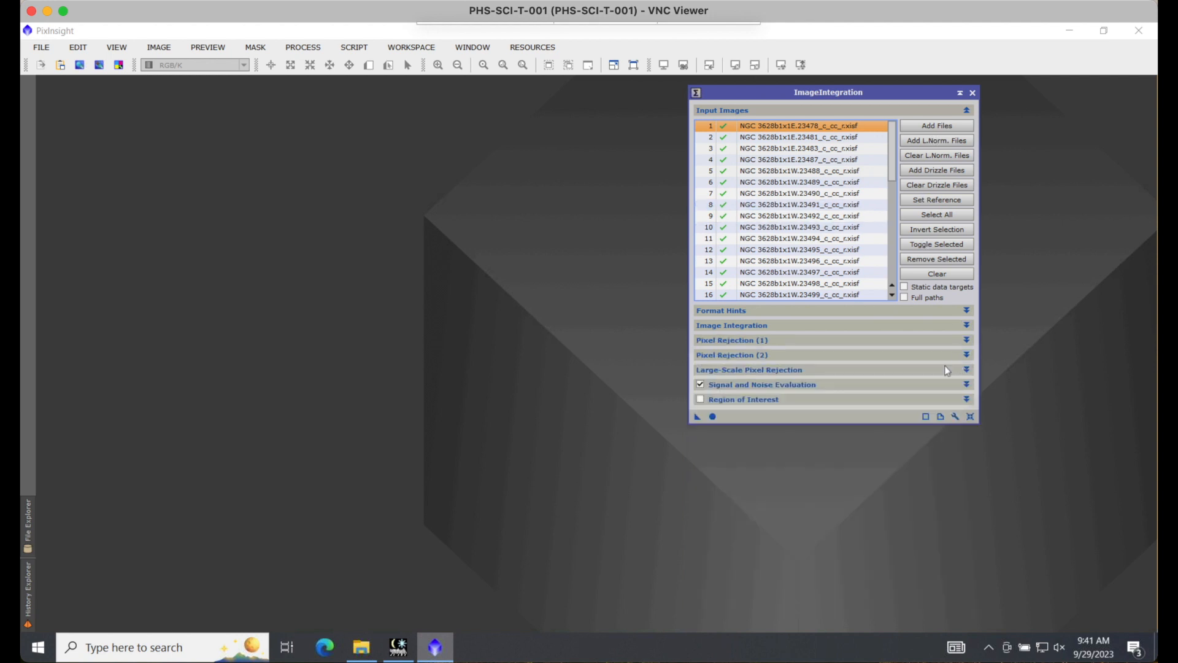
Step: Set the Pixel Rejection (1) algorithm to Winsorized Sigma Clipping and collapse that section
click(968, 341)
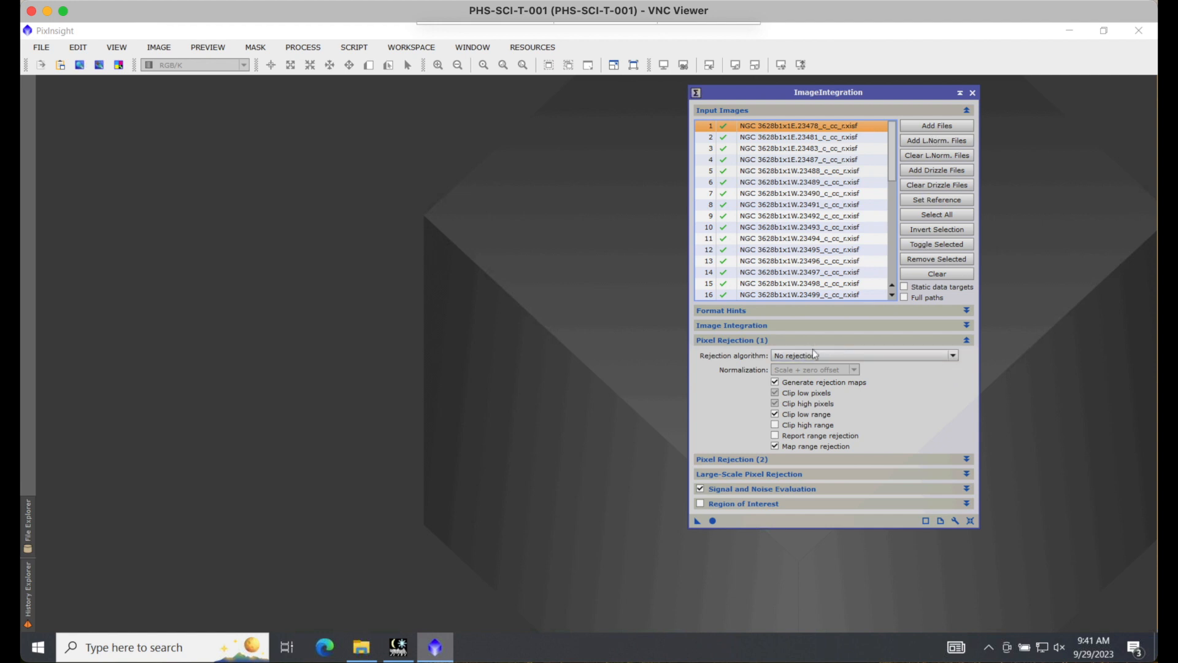
click(952, 356)
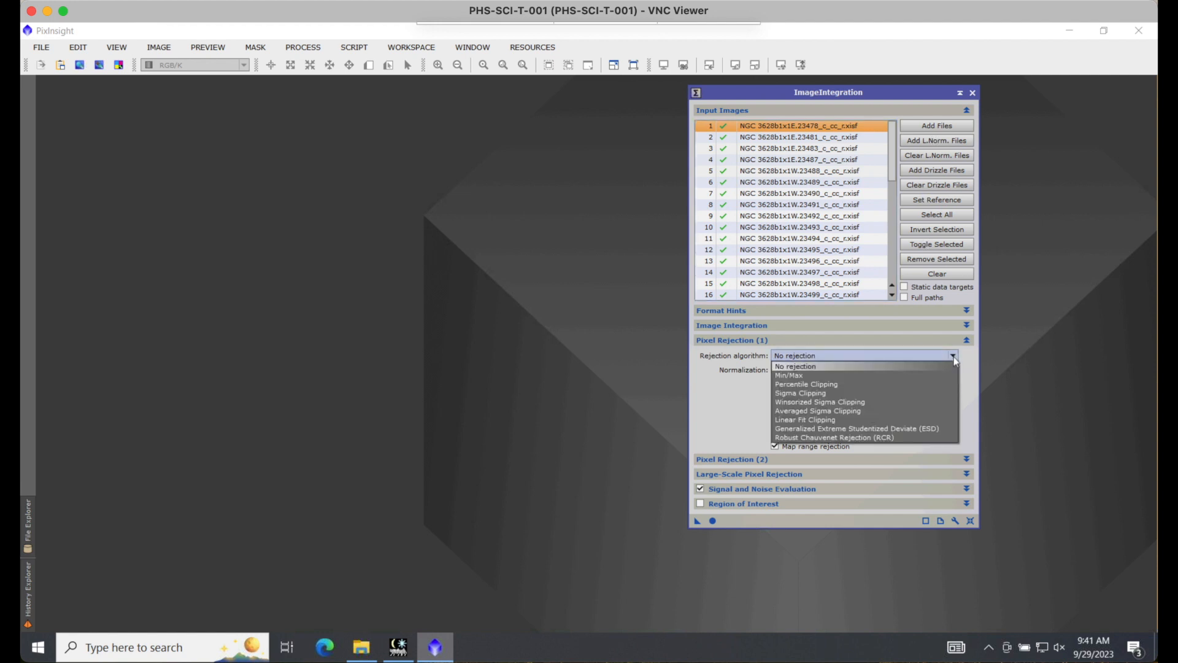
click(872, 403)
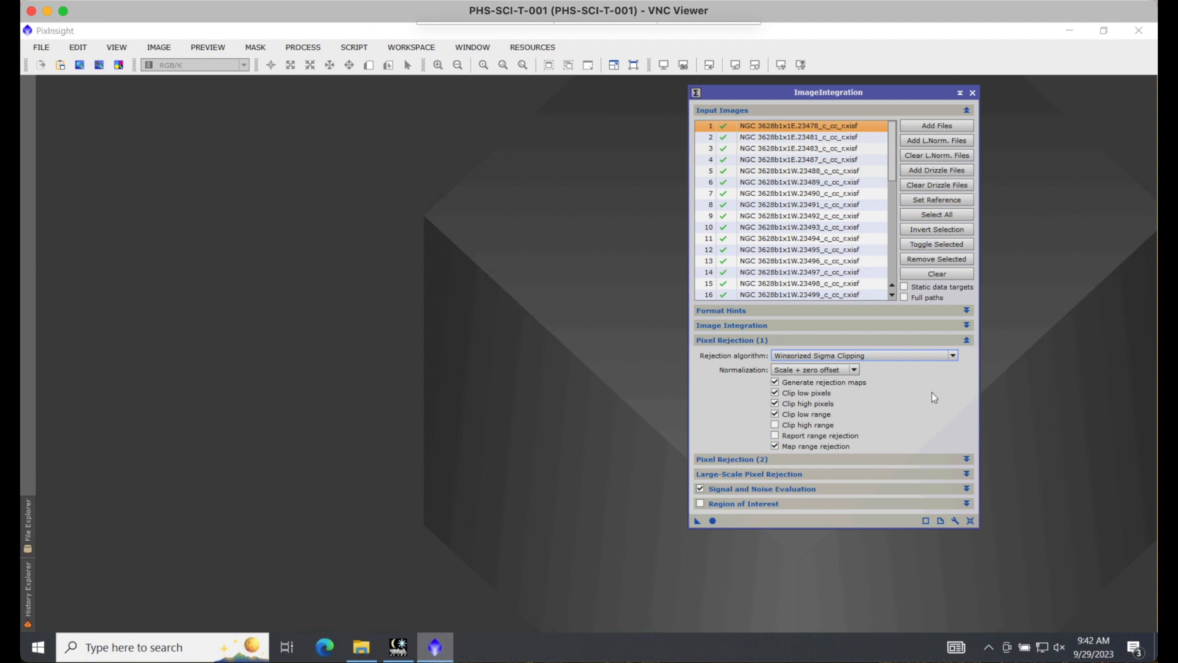
click(953, 356)
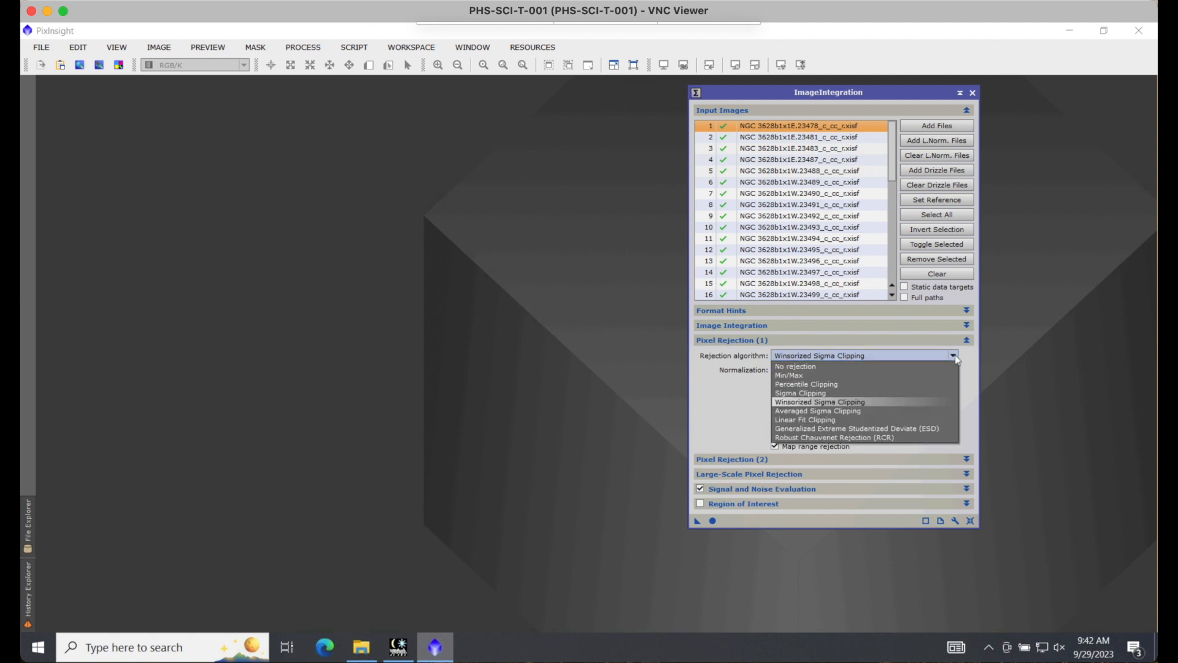
click(719, 400)
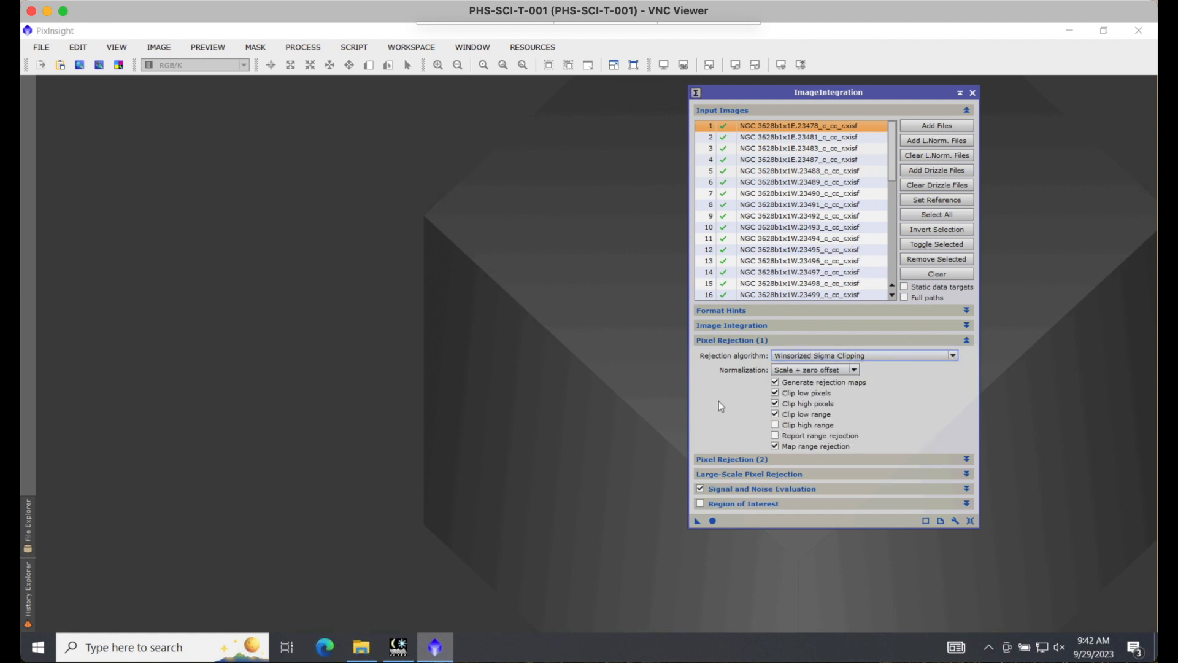
click(915, 357)
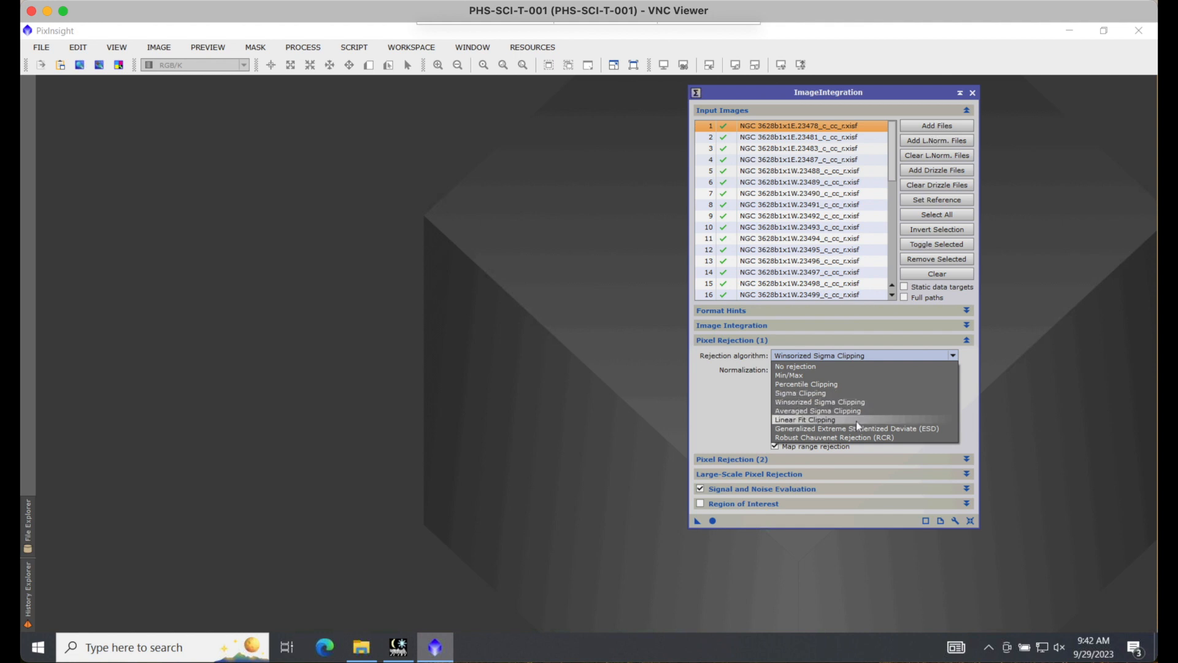
click(736, 402)
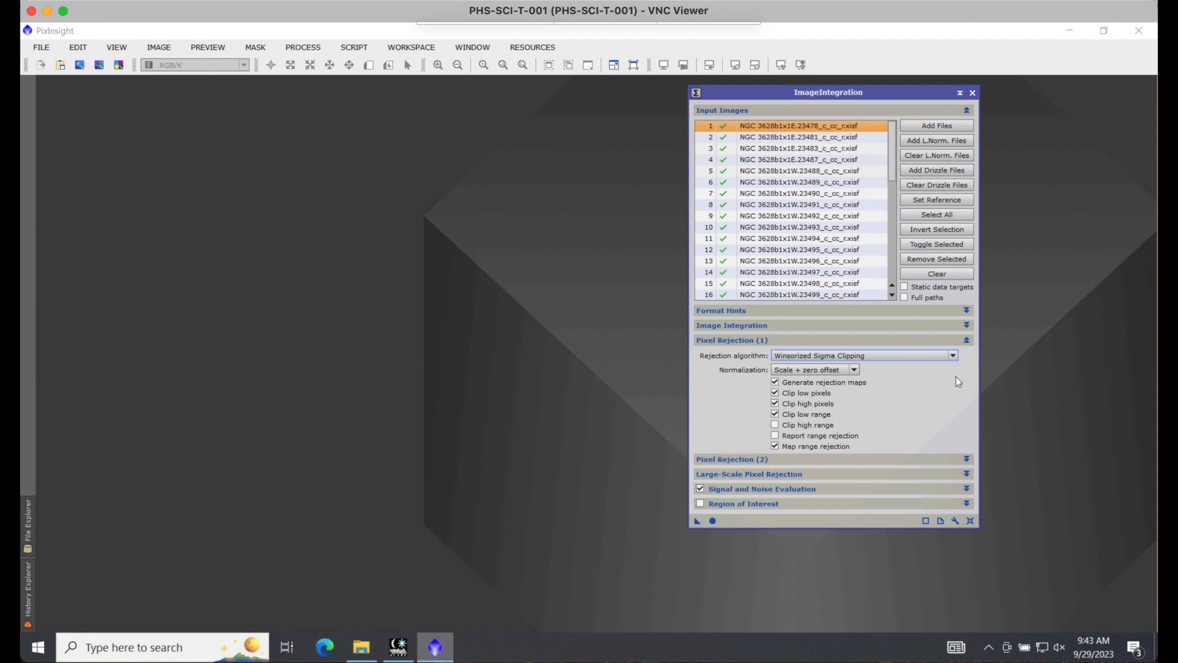
click(968, 340)
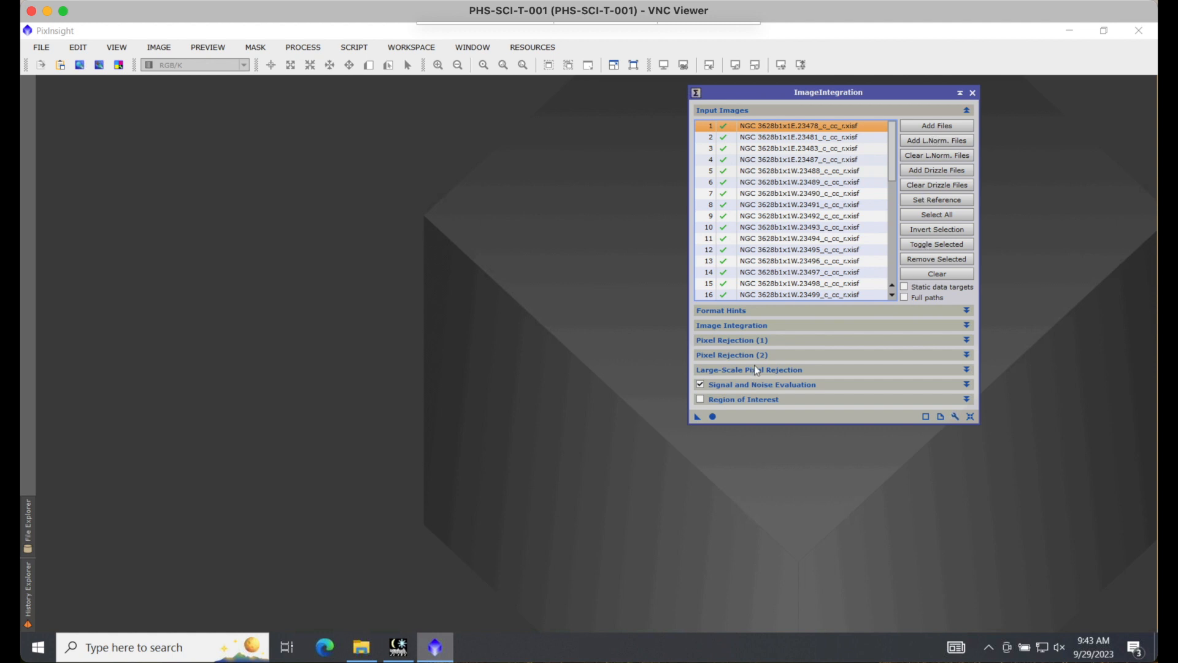
Step: Run the integration globally on the listed blue frames and close the Process Console
click(968, 356)
click(967, 356)
click(968, 385)
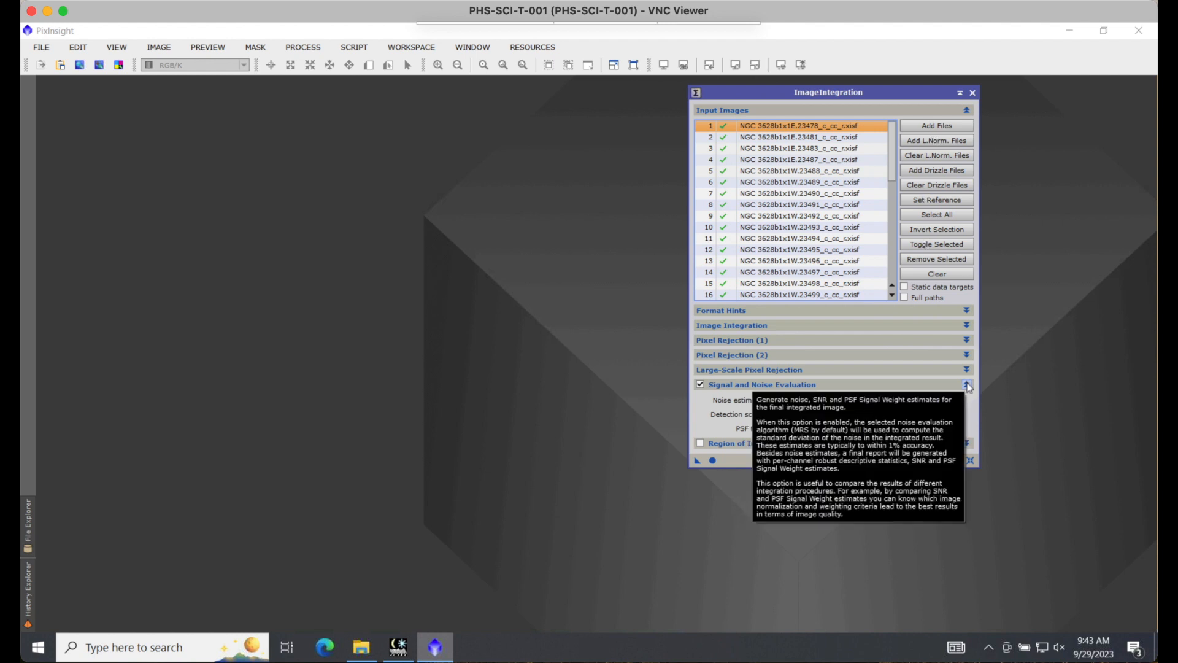
click(968, 385)
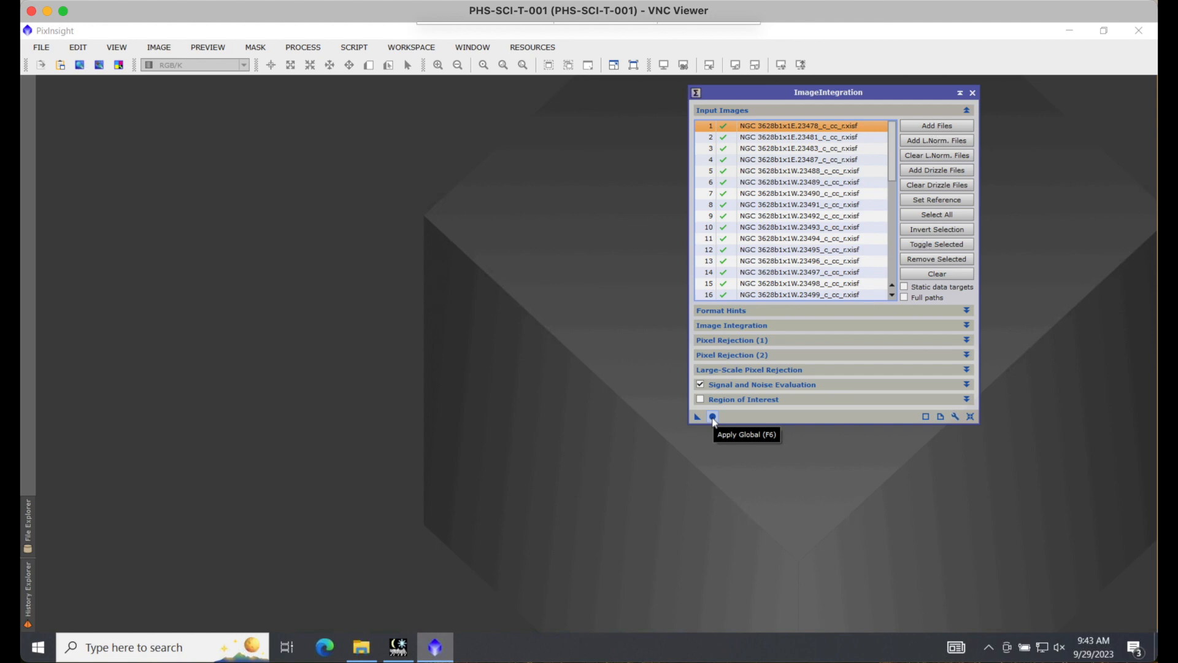
click(713, 418)
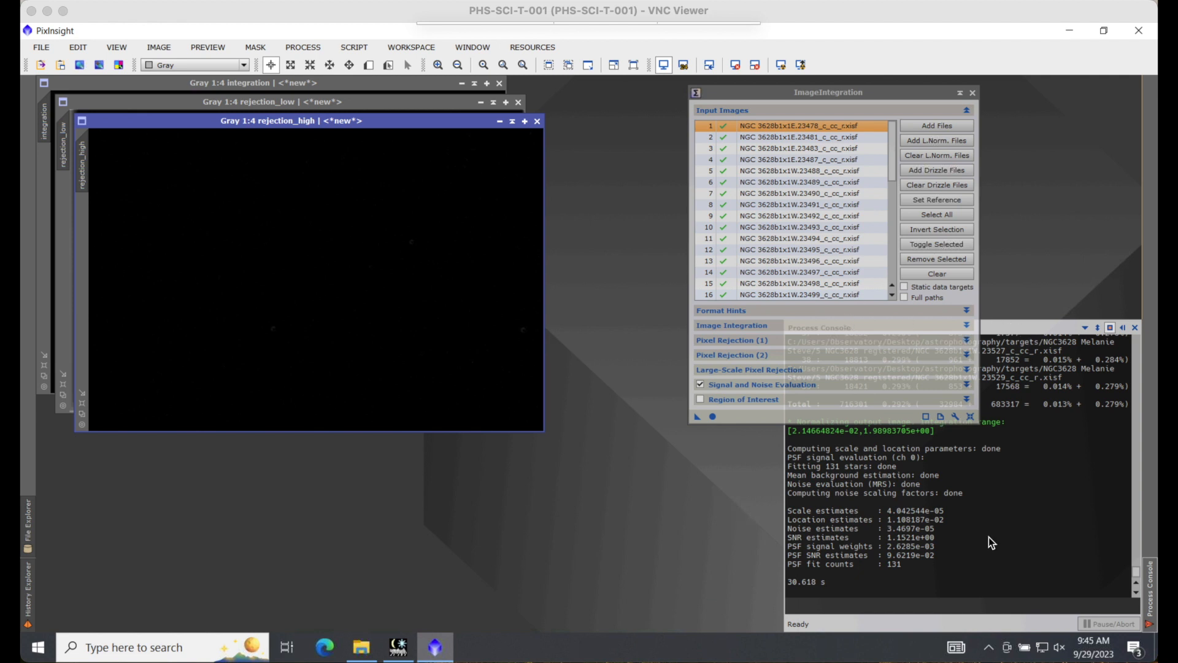
click(1014, 336)
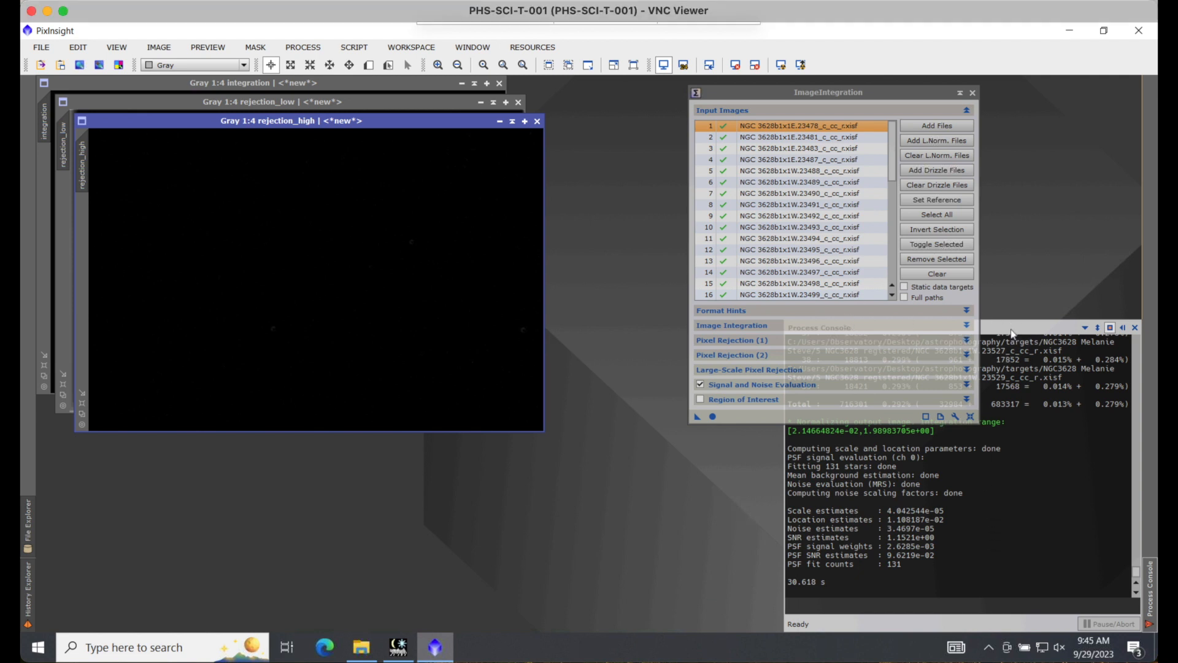
click(1039, 428)
click(1136, 327)
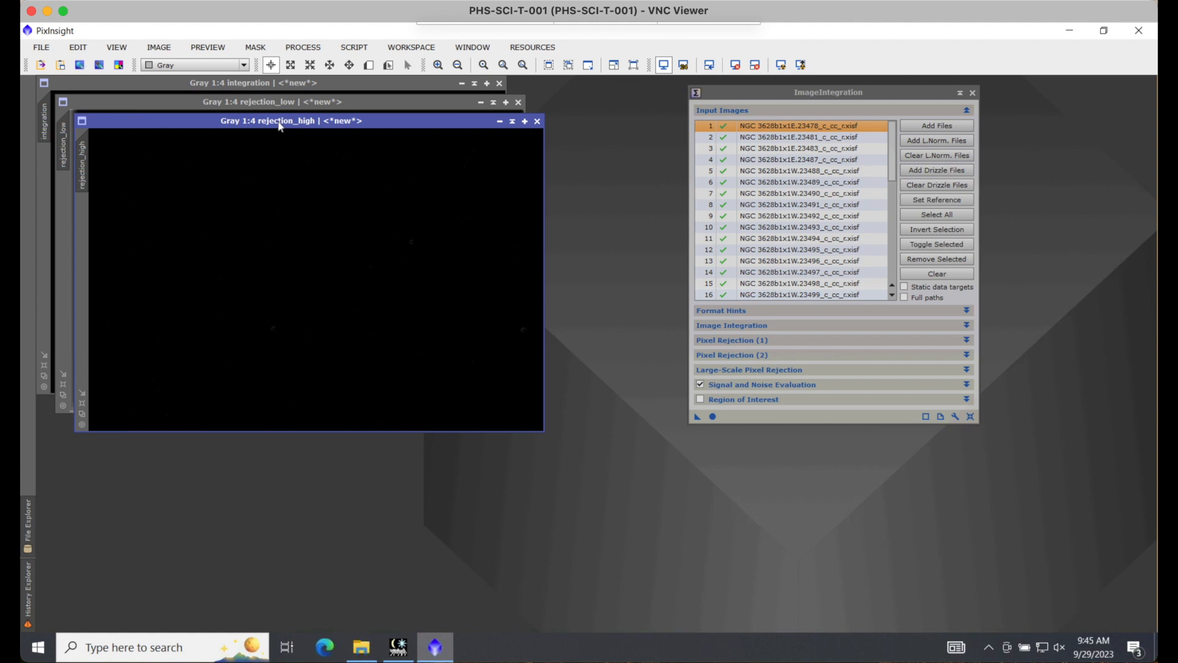
Step: Move the ImageIntegration window farther from the resulting images and make the rejection_high image active
drag(752, 97, 912, 104)
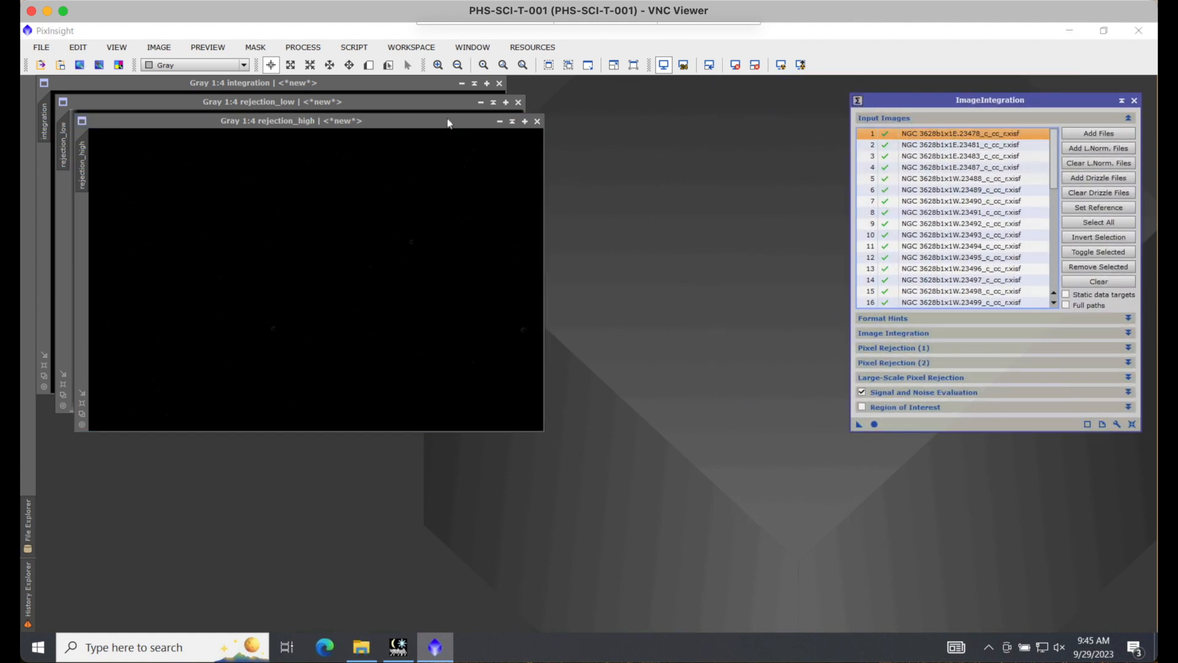
click(436, 125)
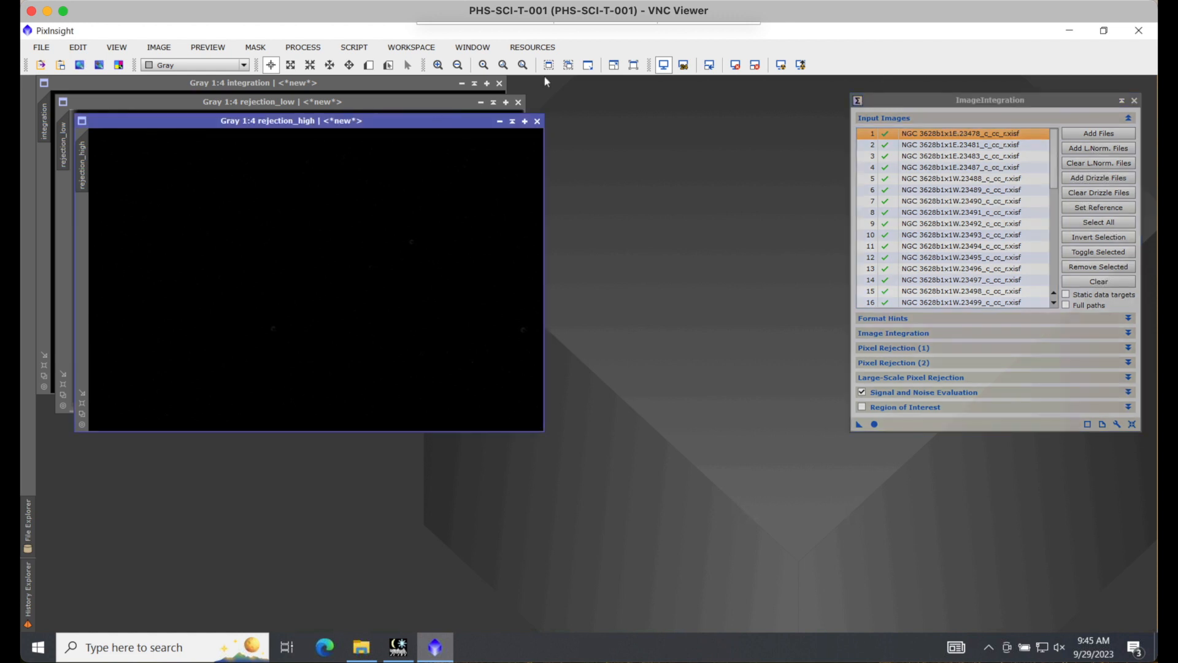
Step: Enlarge the rejection_high map to fit, auto-stretch its display to examine the rejected pixels, and close it
click(550, 65)
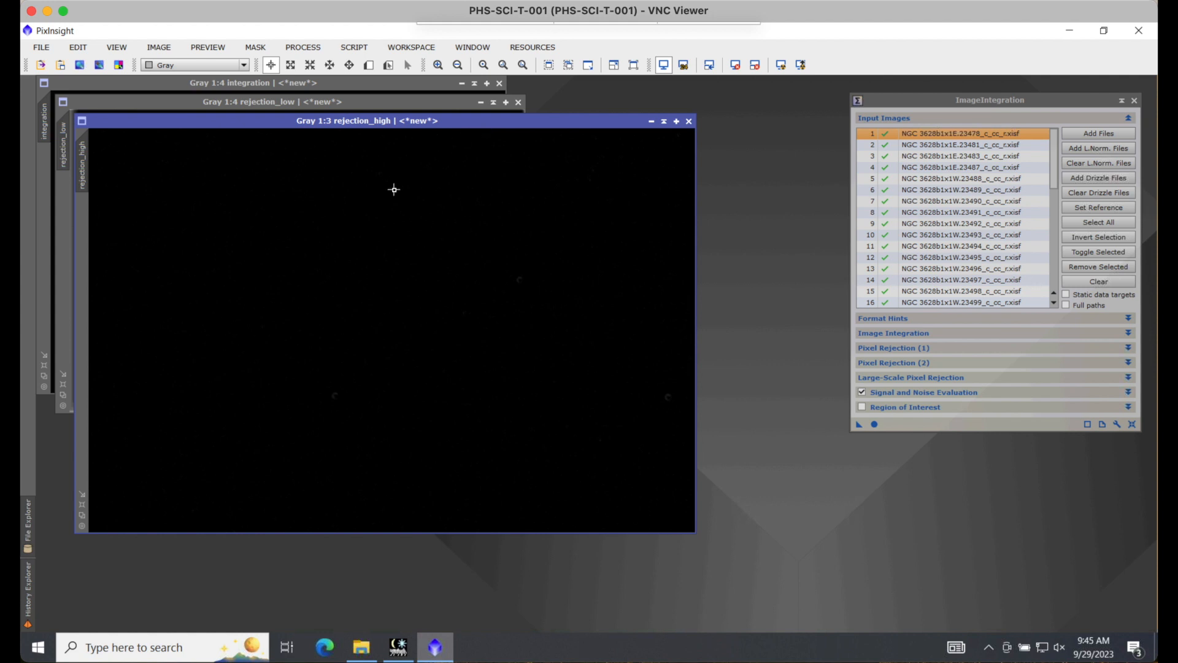
key(ctrl+a)
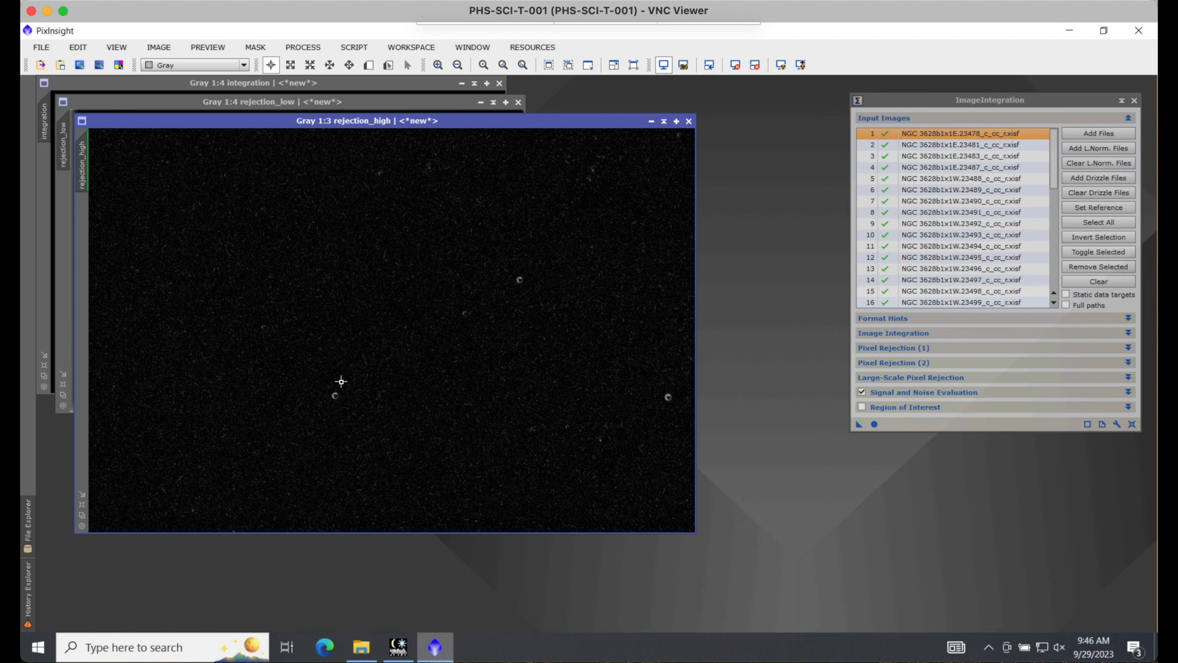
click(689, 122)
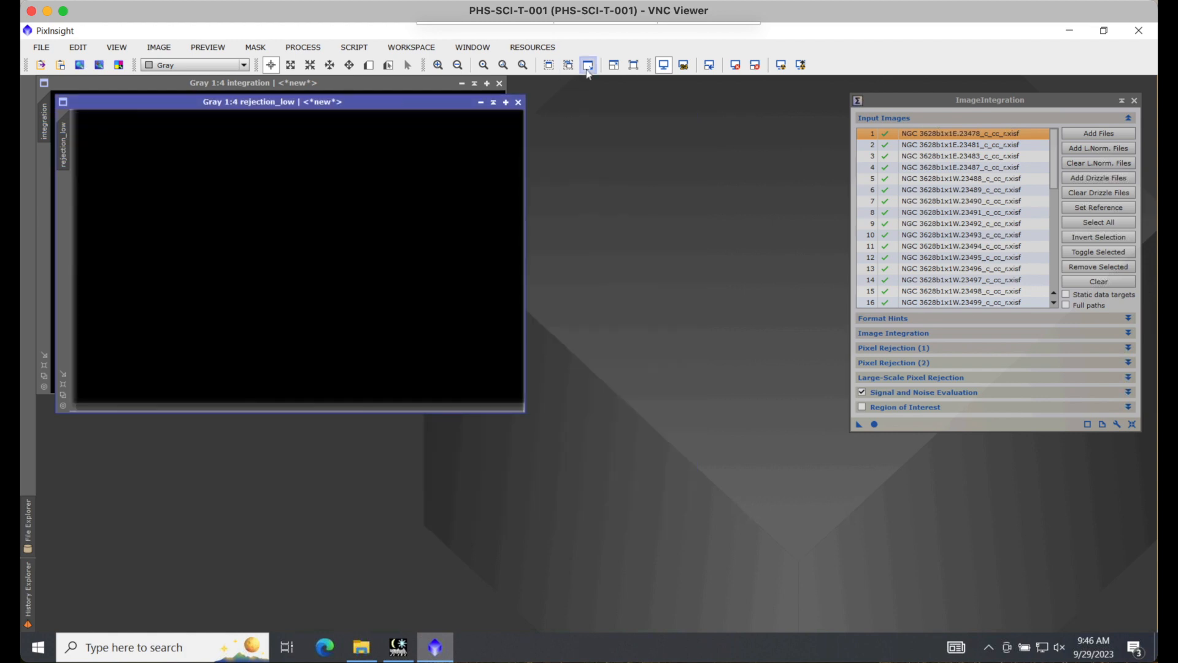
Step: Enlarge the rejection_low map to fit, examine its edges, and close it
click(550, 66)
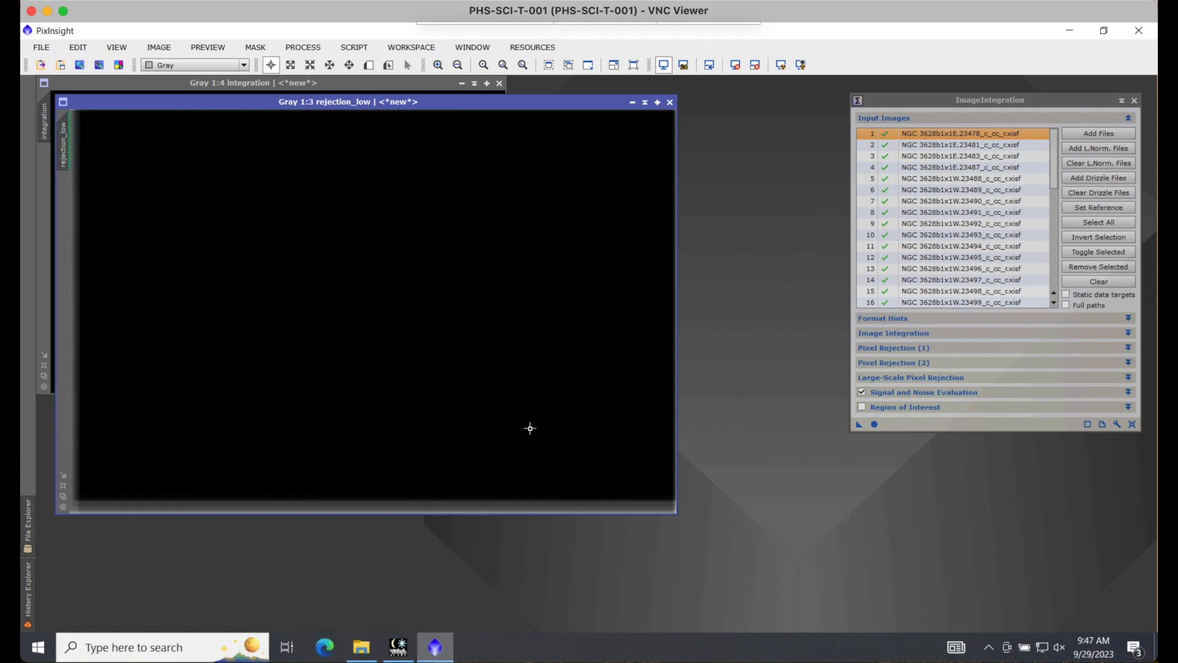
drag(252, 105, 280, 107)
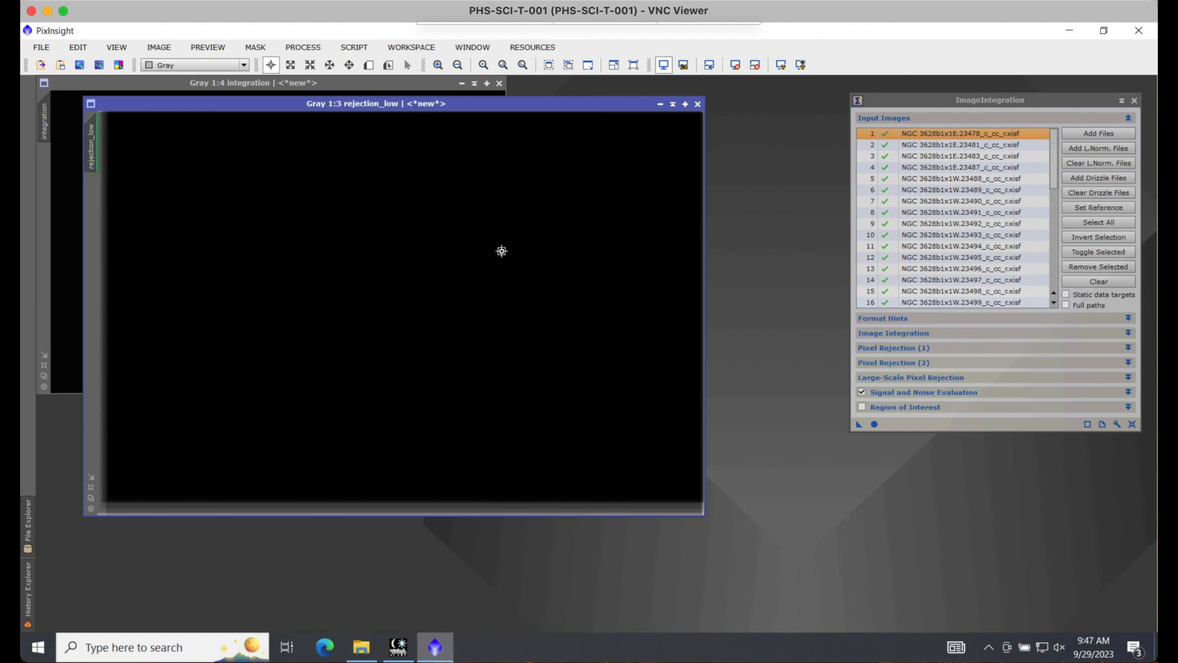
click(699, 105)
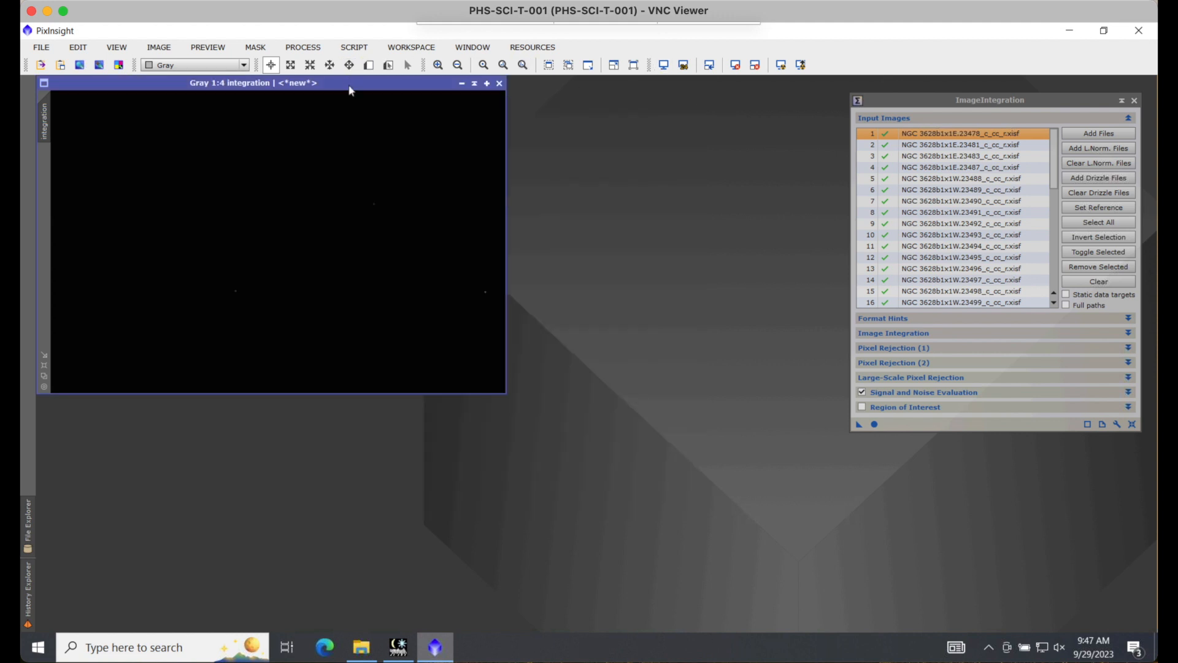
Step: Auto-stretch the integration image, with the ImageIntegration window moved beside it, and examine the galaxy at 1:1 zoom
click(549, 65)
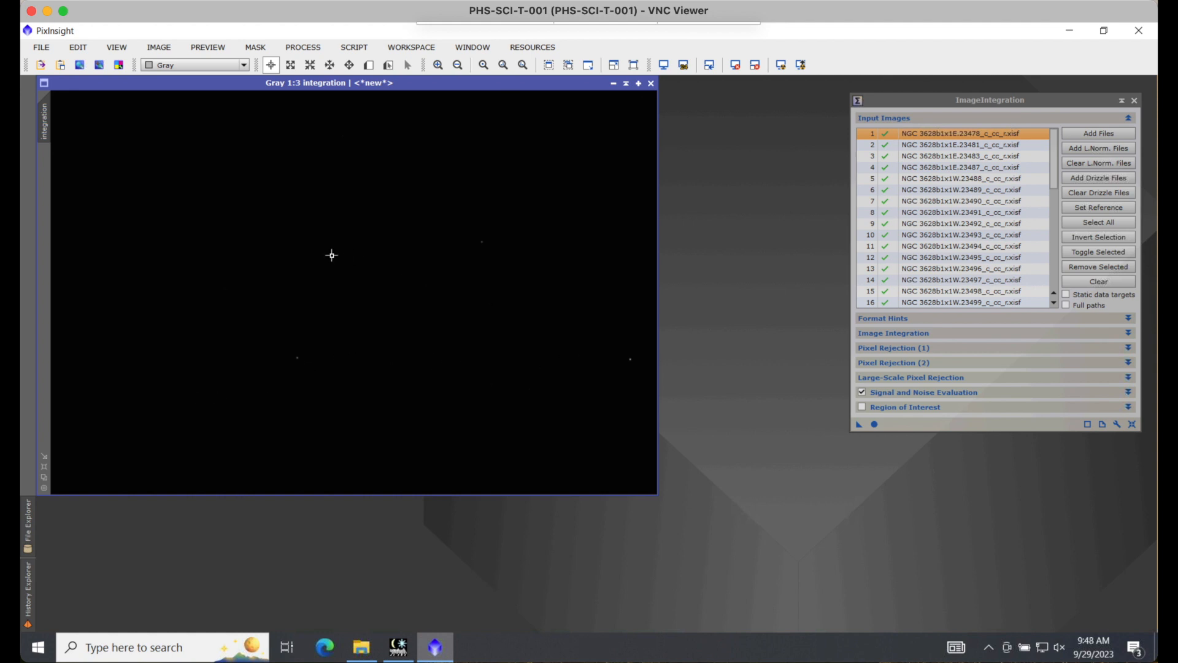
key(ctrl+a)
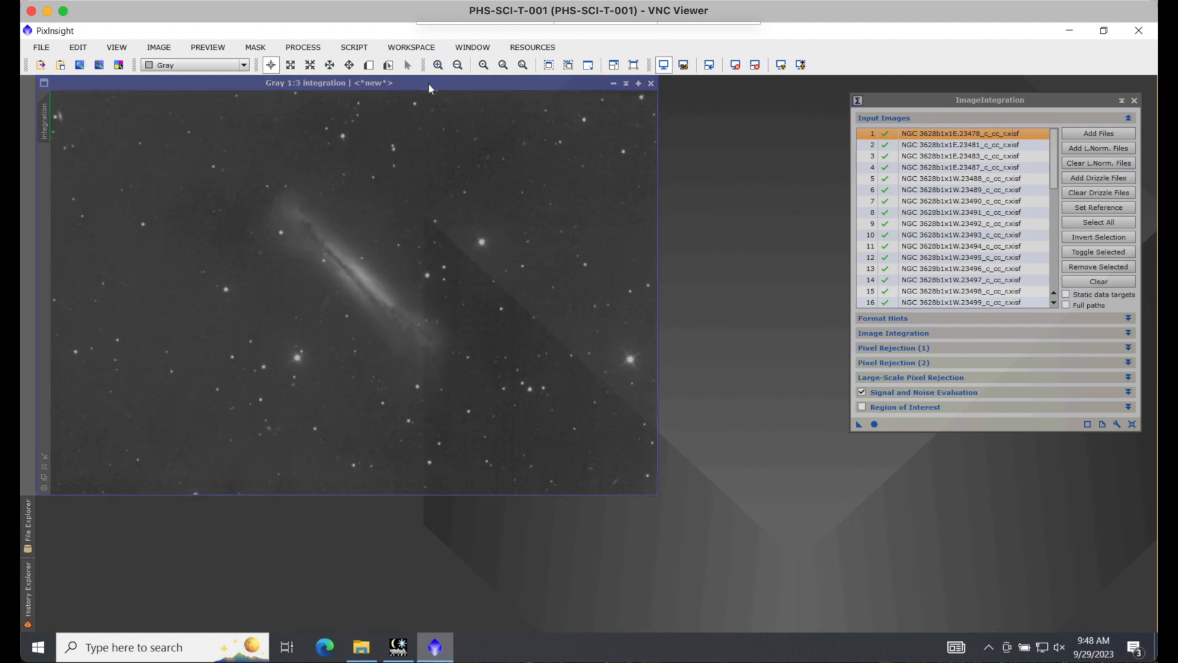
drag(1039, 97, 892, 95)
drag(904, 156, 908, 126)
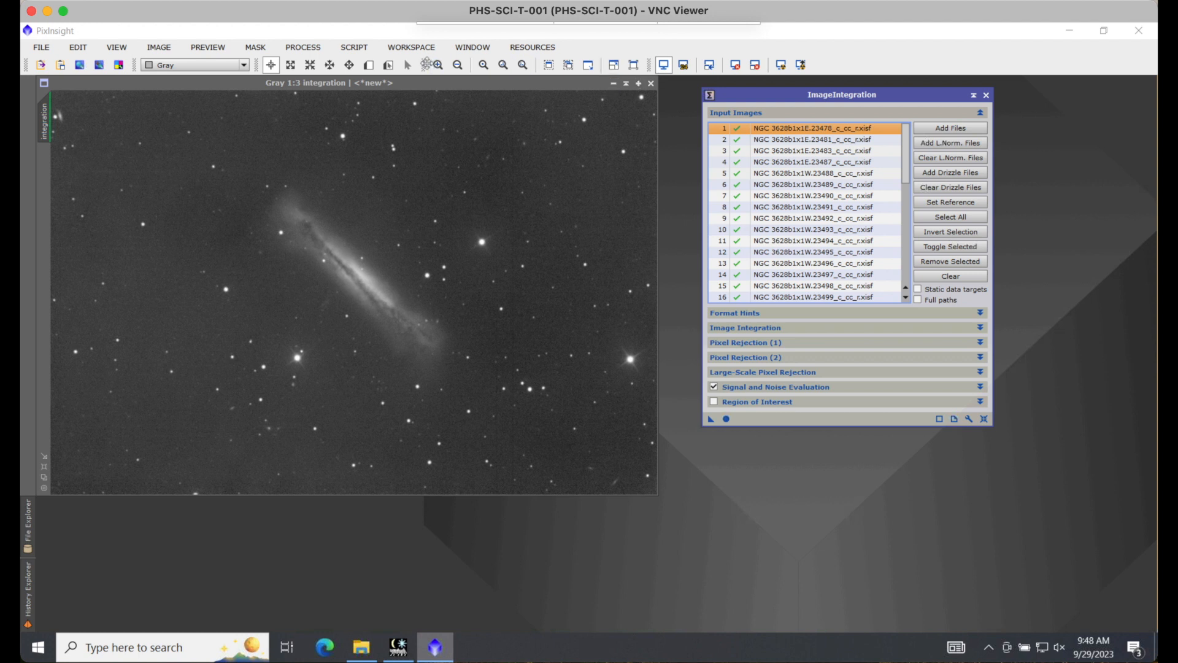
click(440, 66)
click(440, 66)
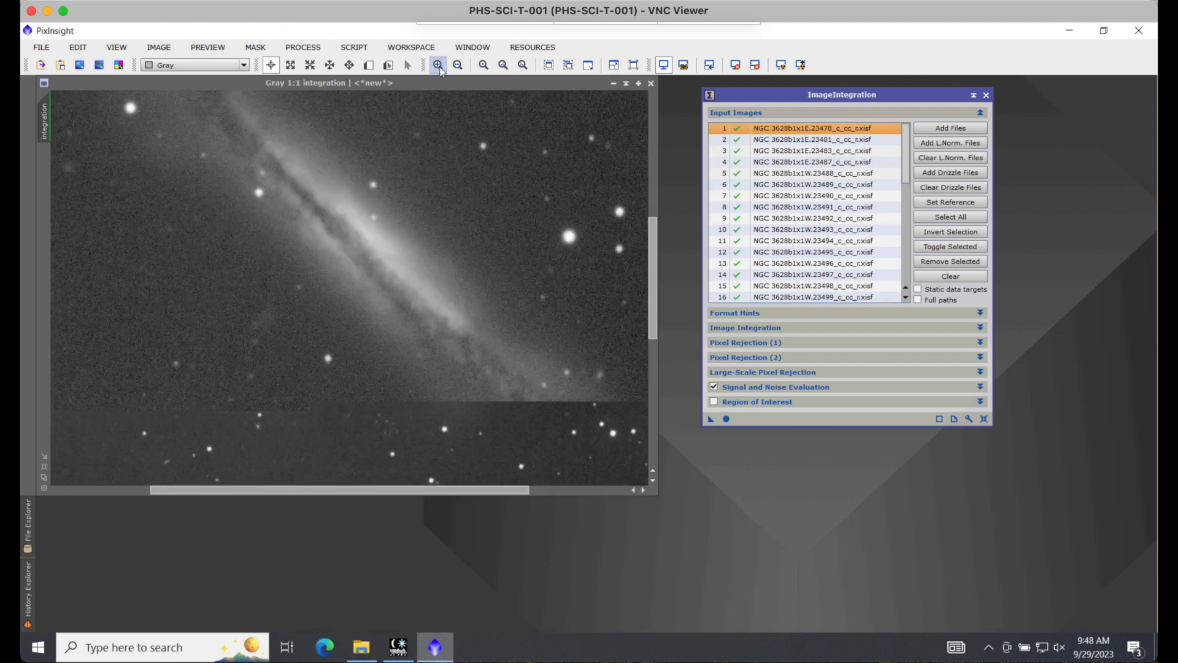
drag(654, 325, 654, 362)
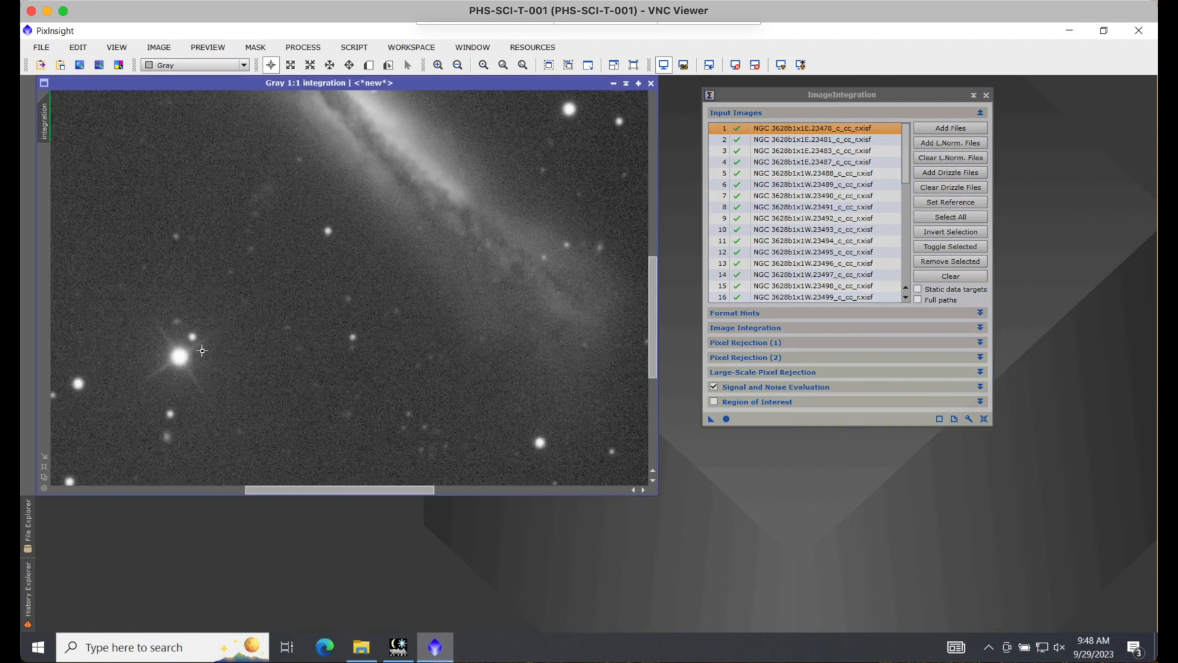
click(550, 66)
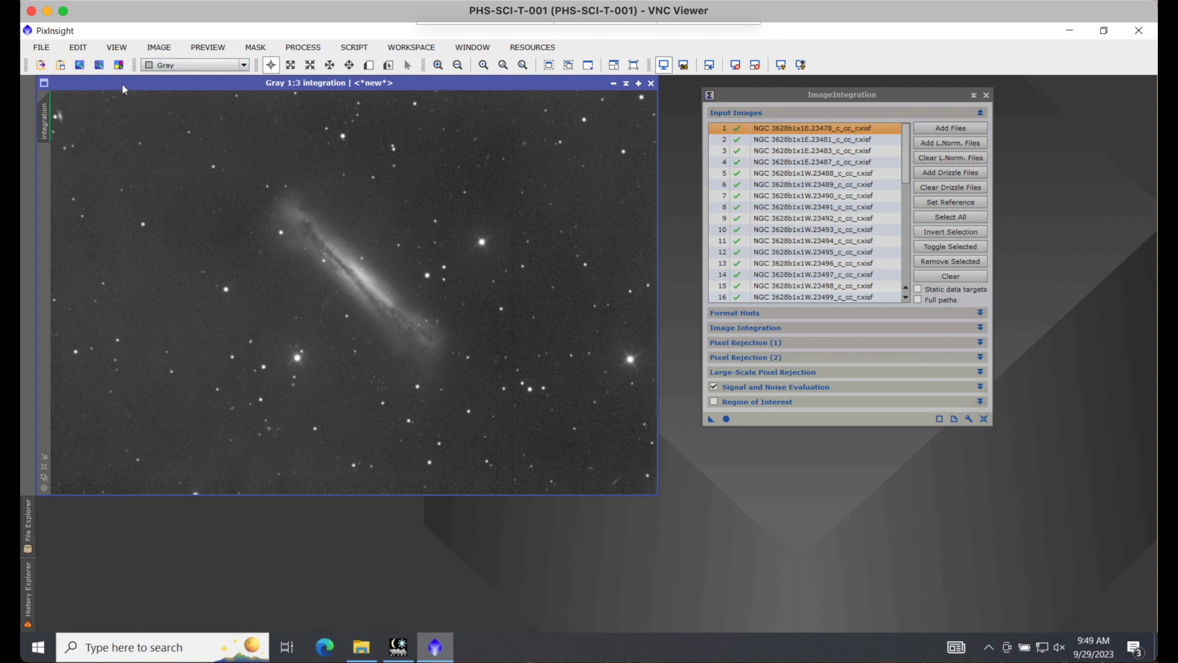
Step: Start saving the integration image as a new file in the 6 NGC3628 masters folder
click(43, 47)
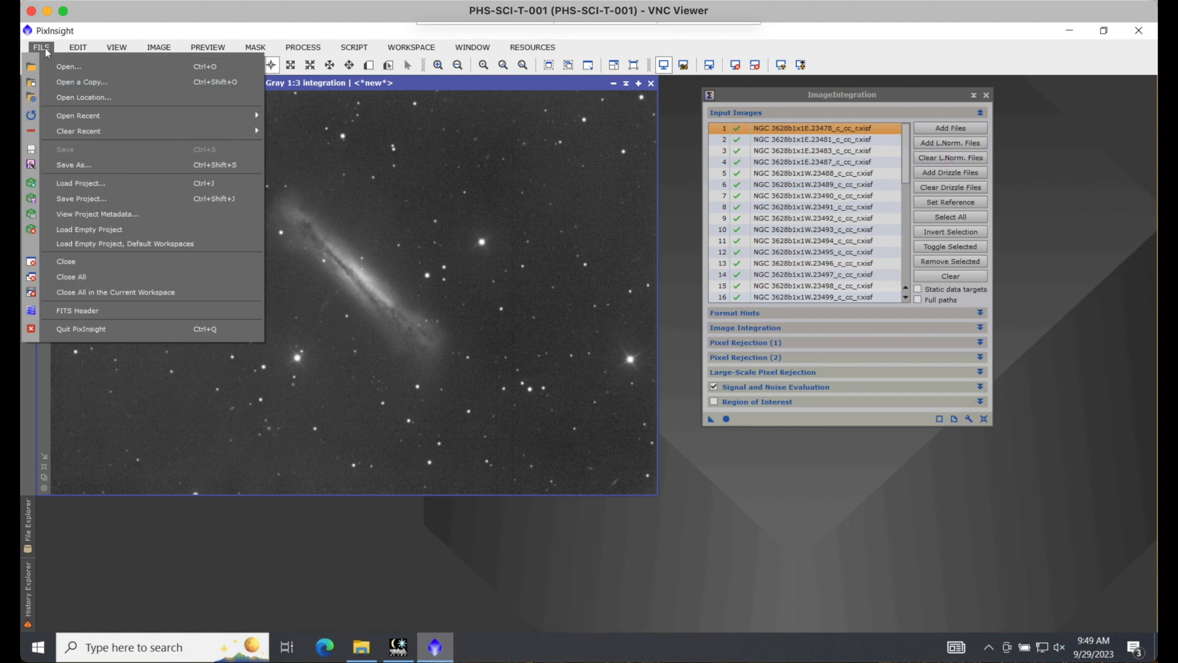
click(66, 164)
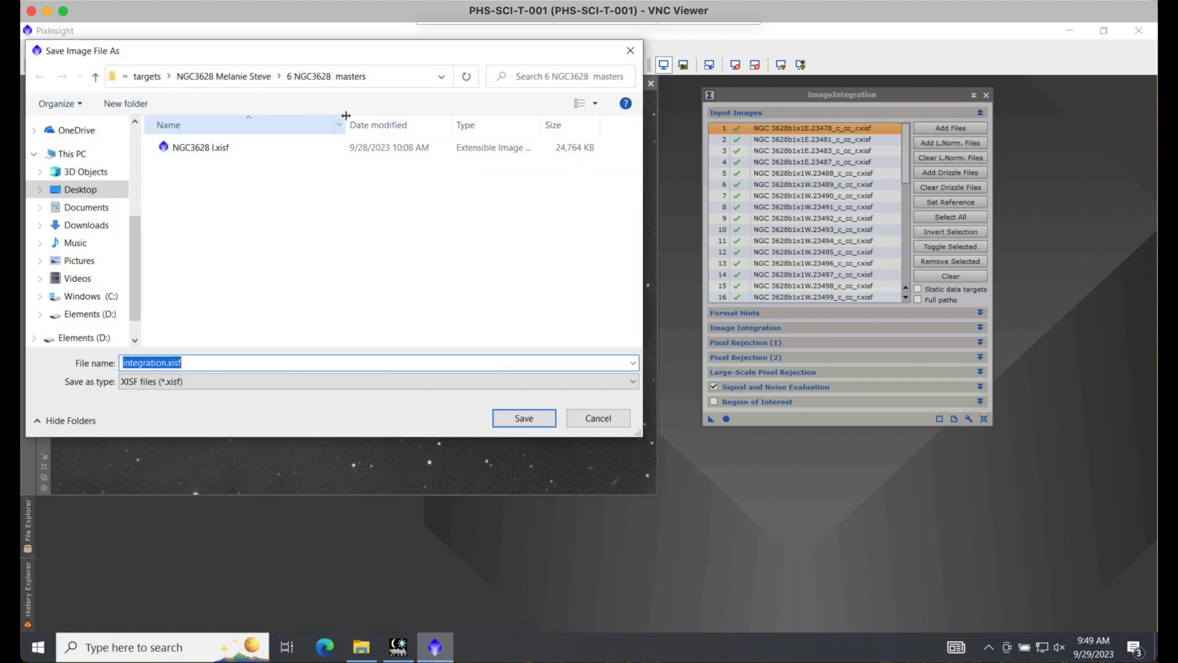
click(261, 80)
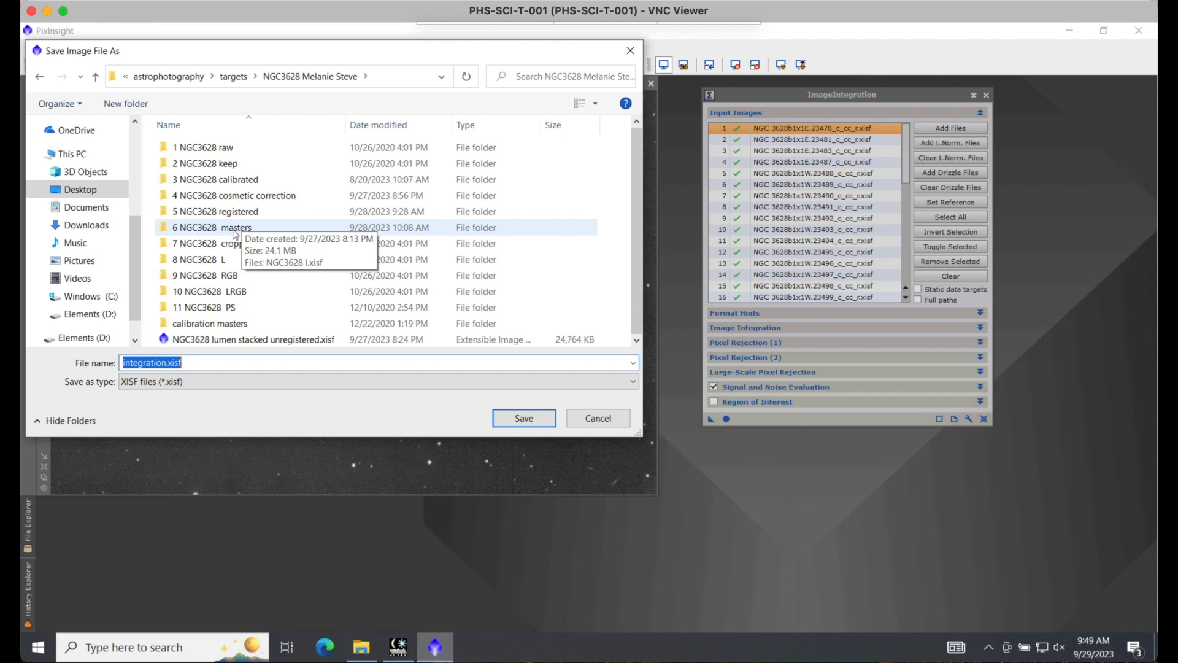
double_click(234, 227)
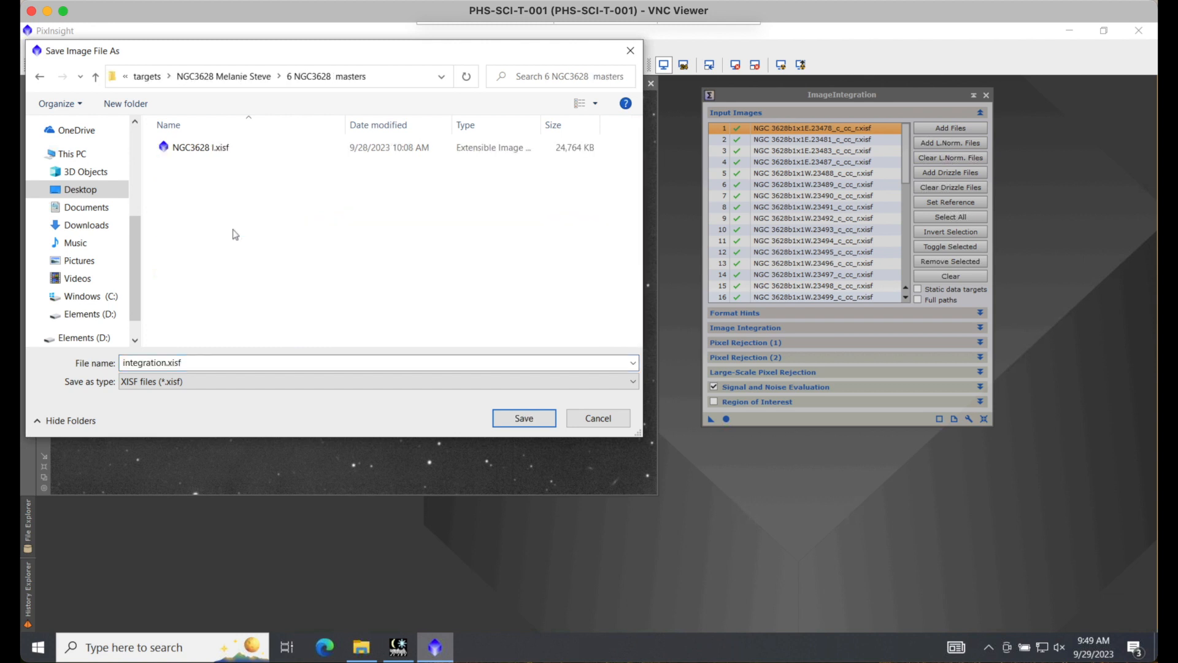
Step: Name the image file NGC3628b.xisf
click(171, 363)
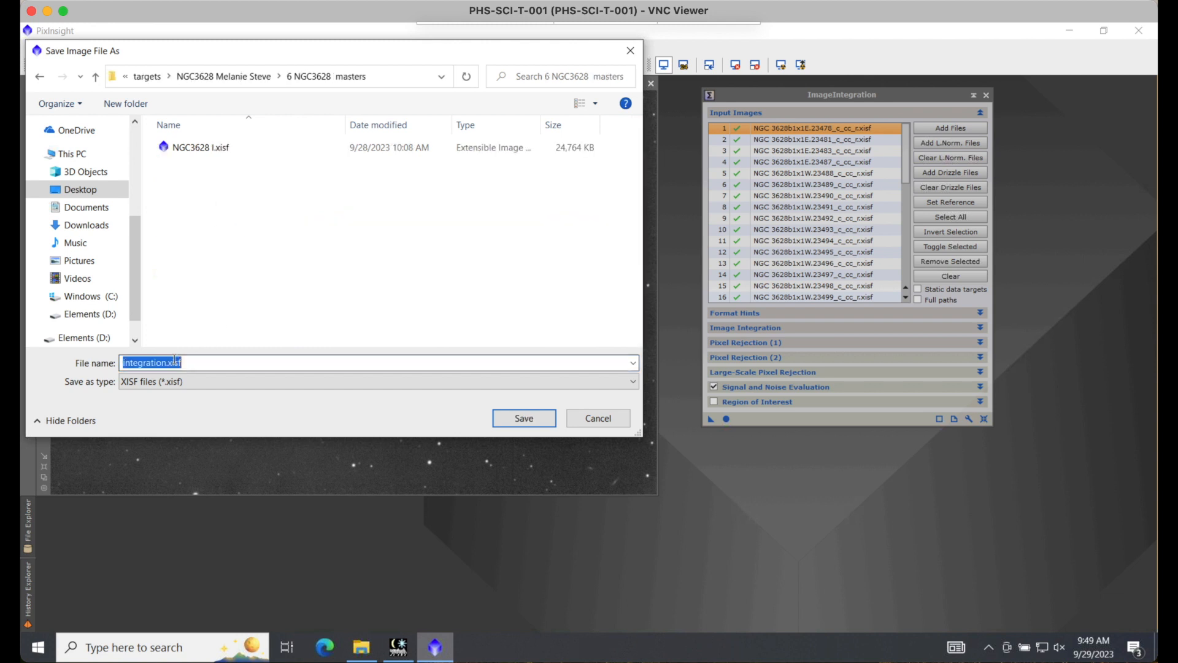
click(167, 363)
drag(167, 364, 107, 362)
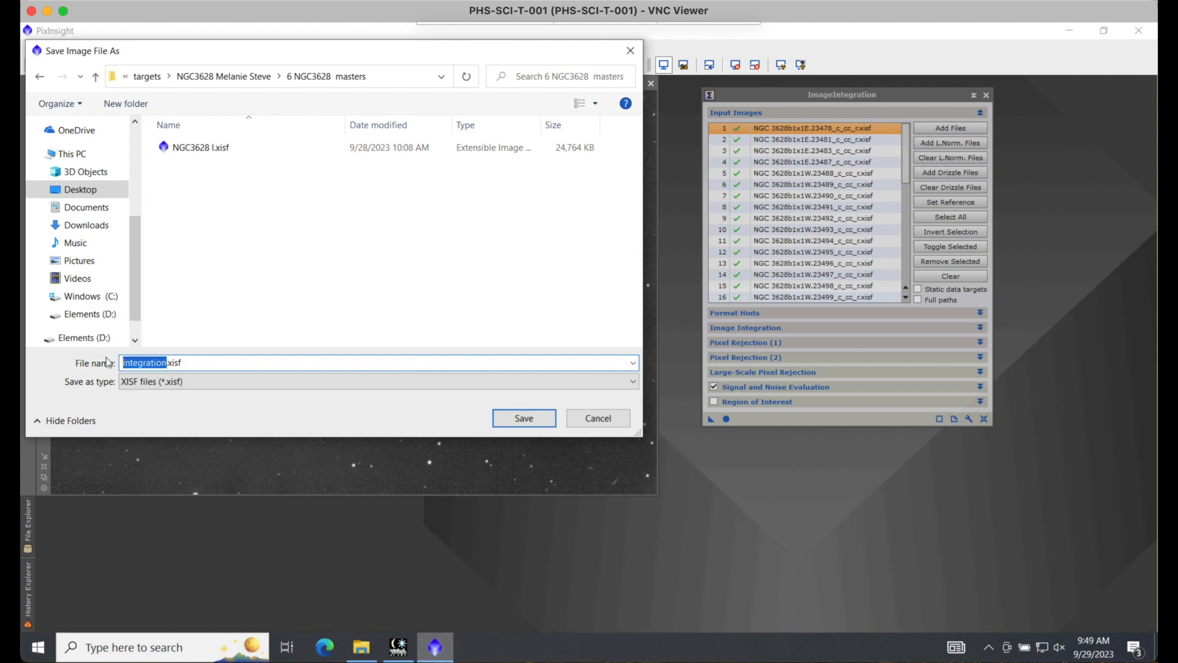
text(NGC3628b)
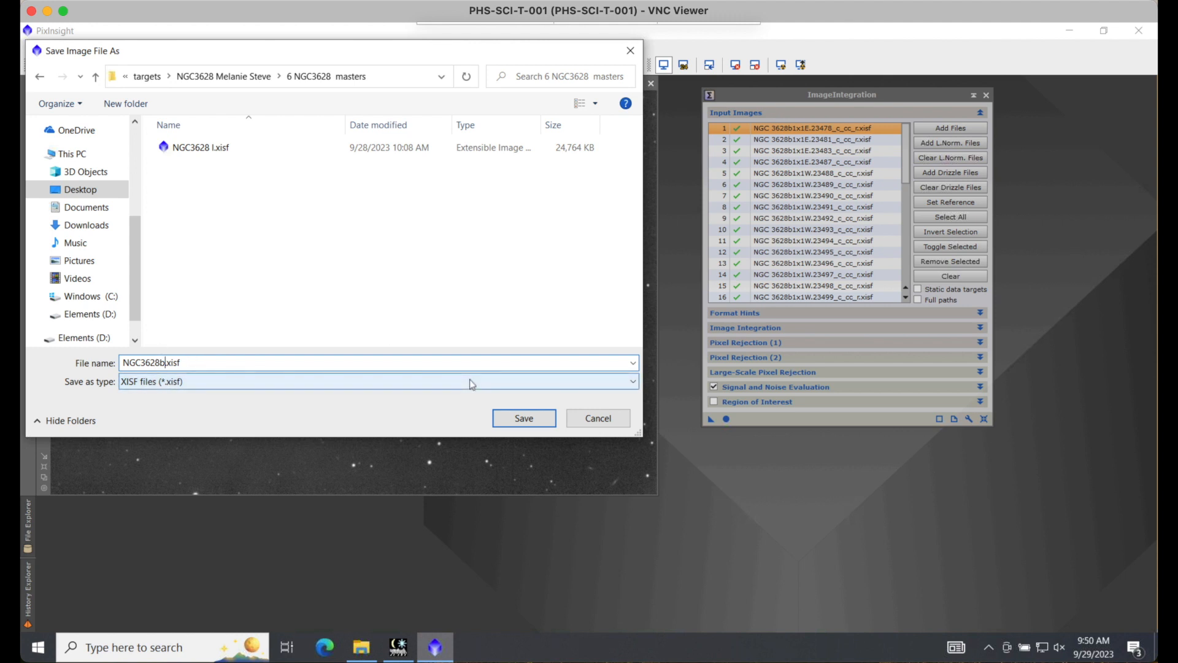
Step: Save the file with the 32-bit IEEE 754 floating point XISF options and close the Process Console and the image
click(525, 420)
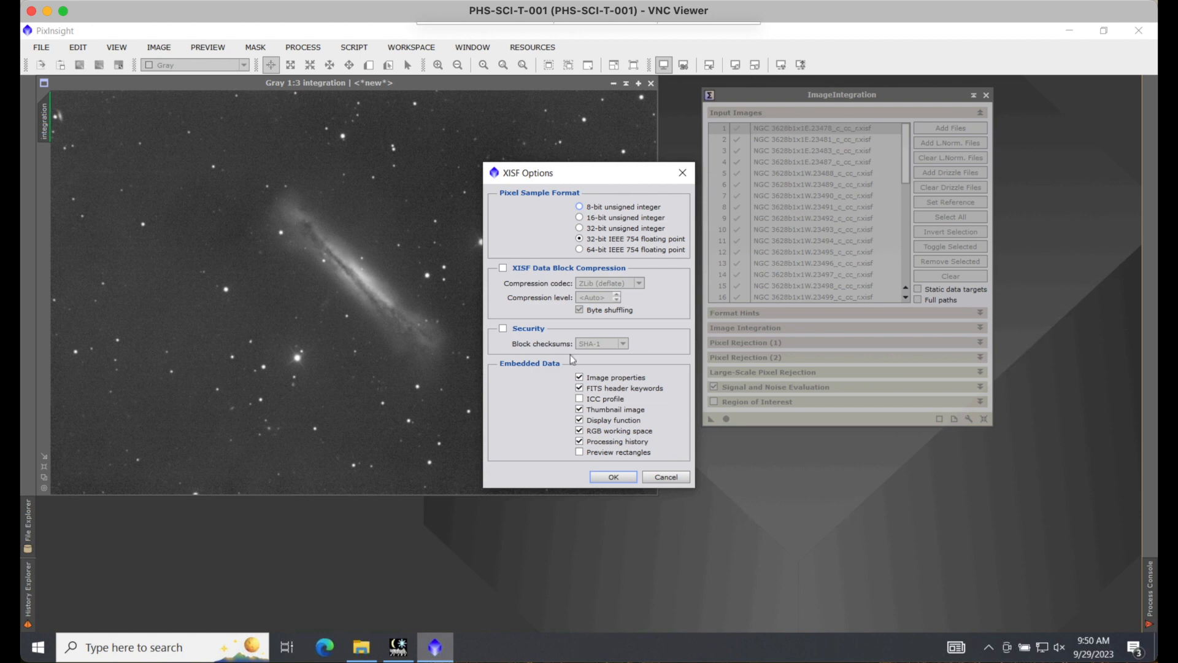
click(614, 477)
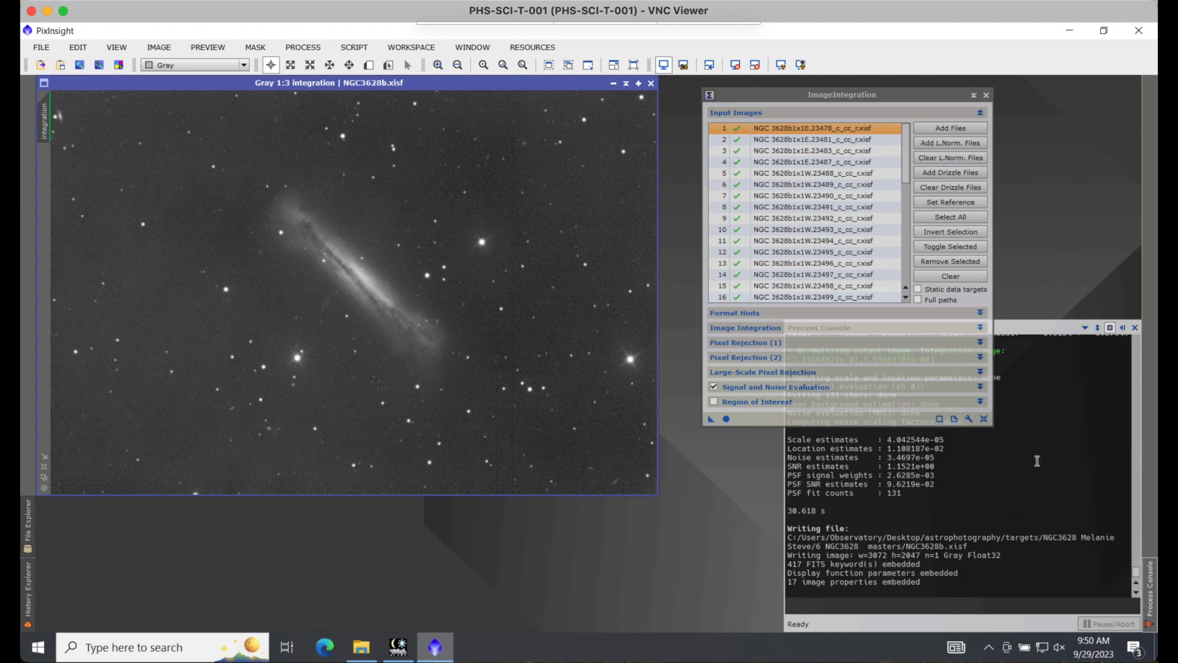
click(1135, 328)
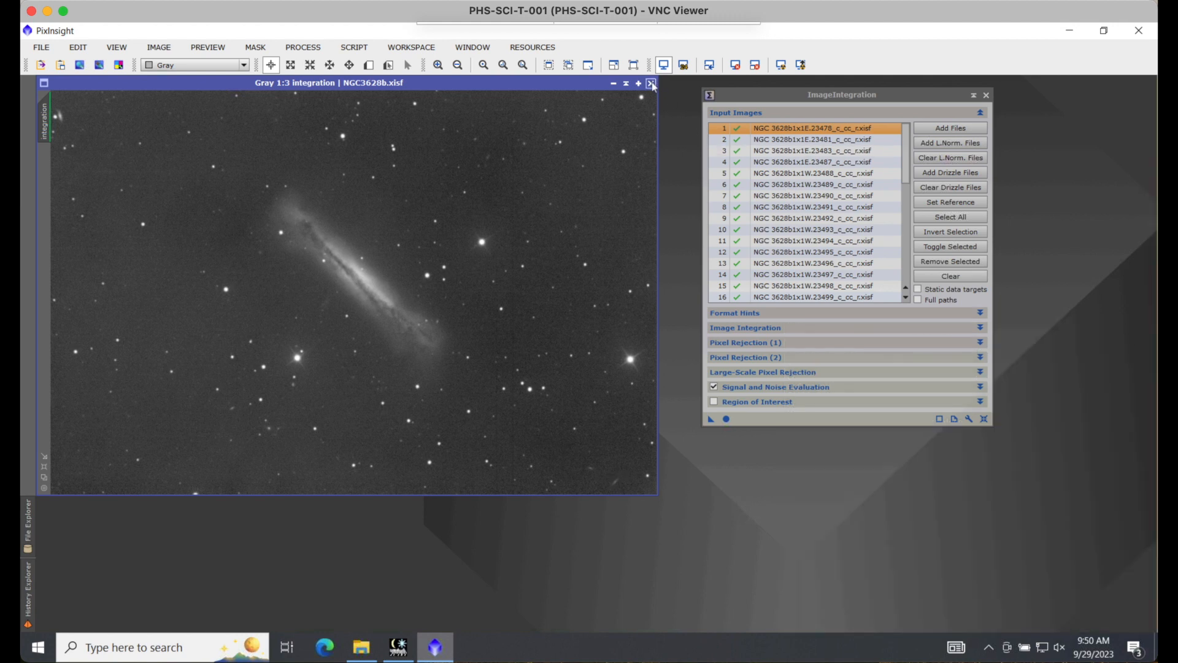
click(651, 83)
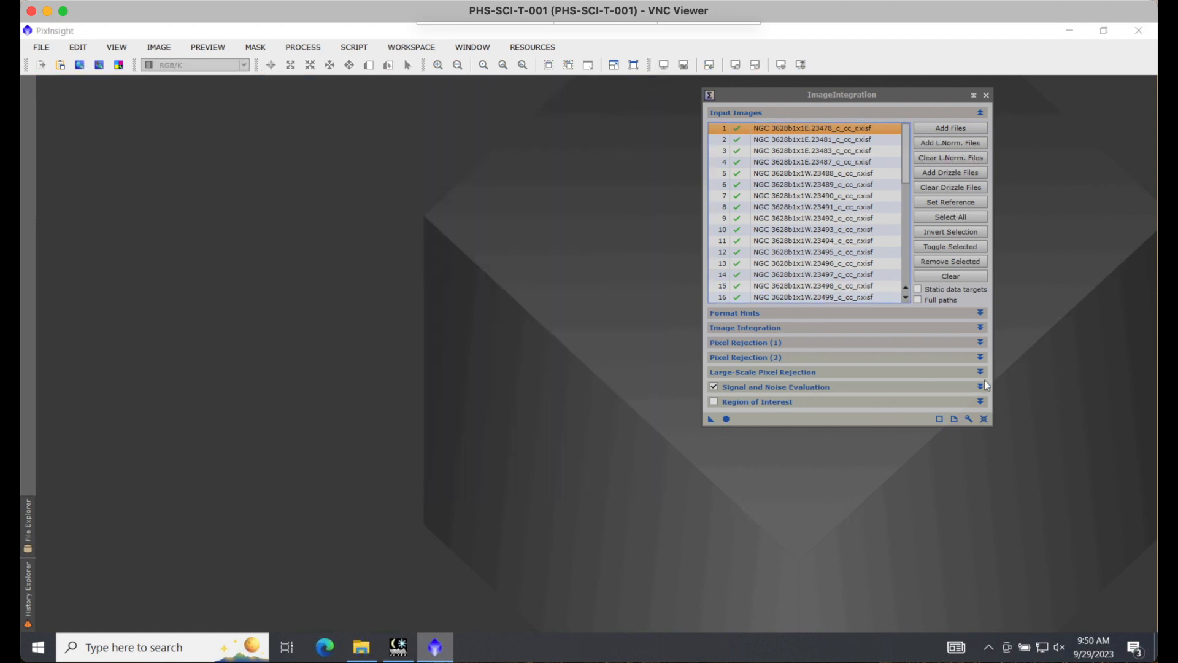
Step: Review the Pixel Rejection (1) settings in ImageIntegration and clear the list of input images
click(981, 343)
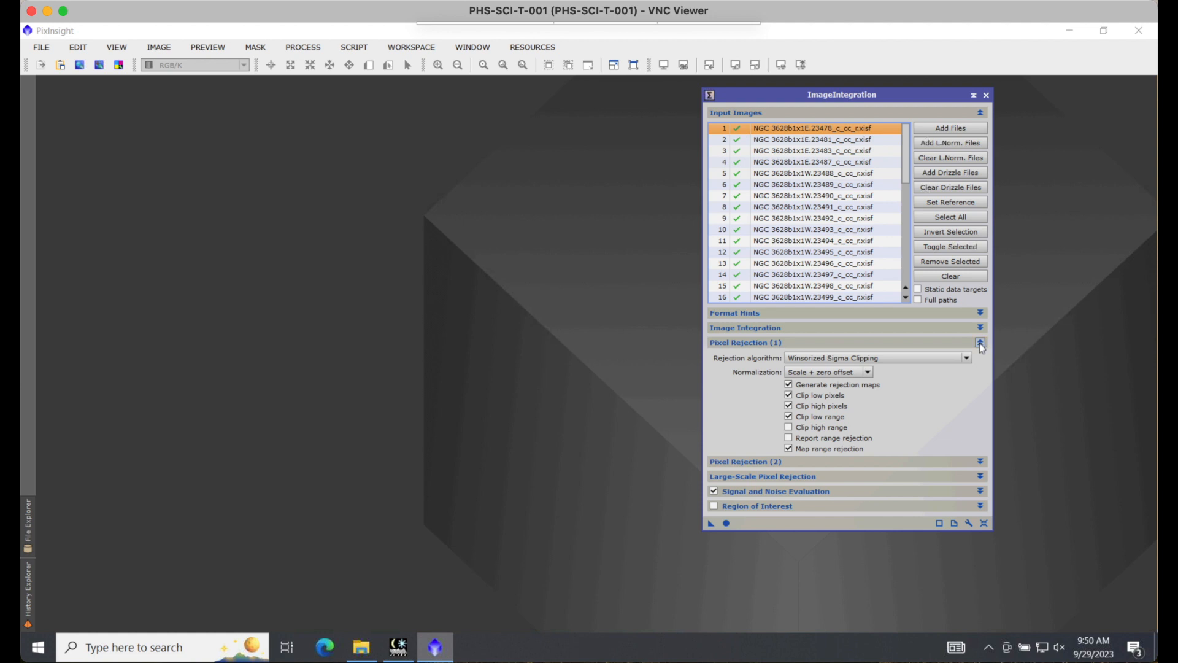
click(981, 343)
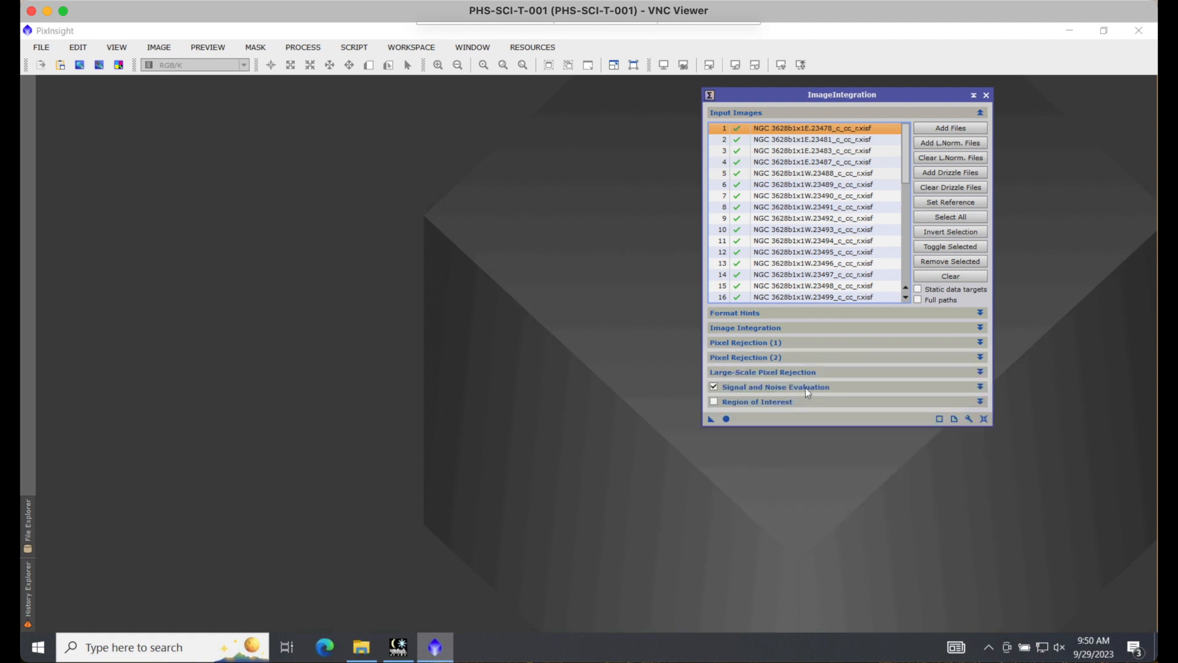
click(981, 343)
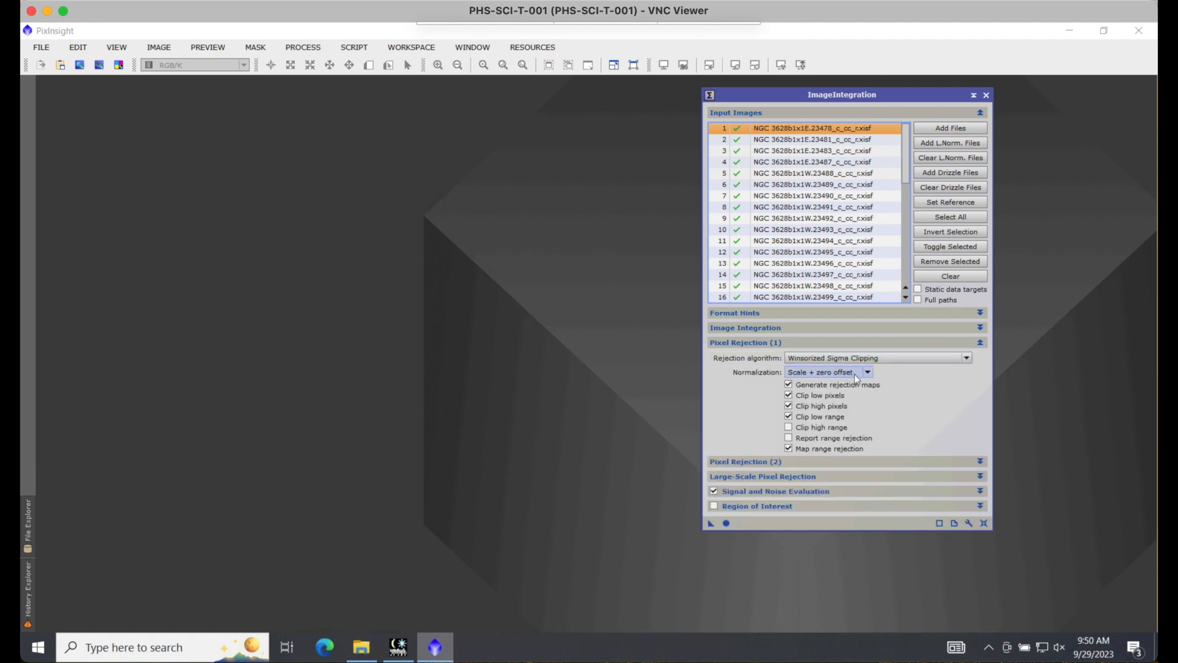
click(981, 342)
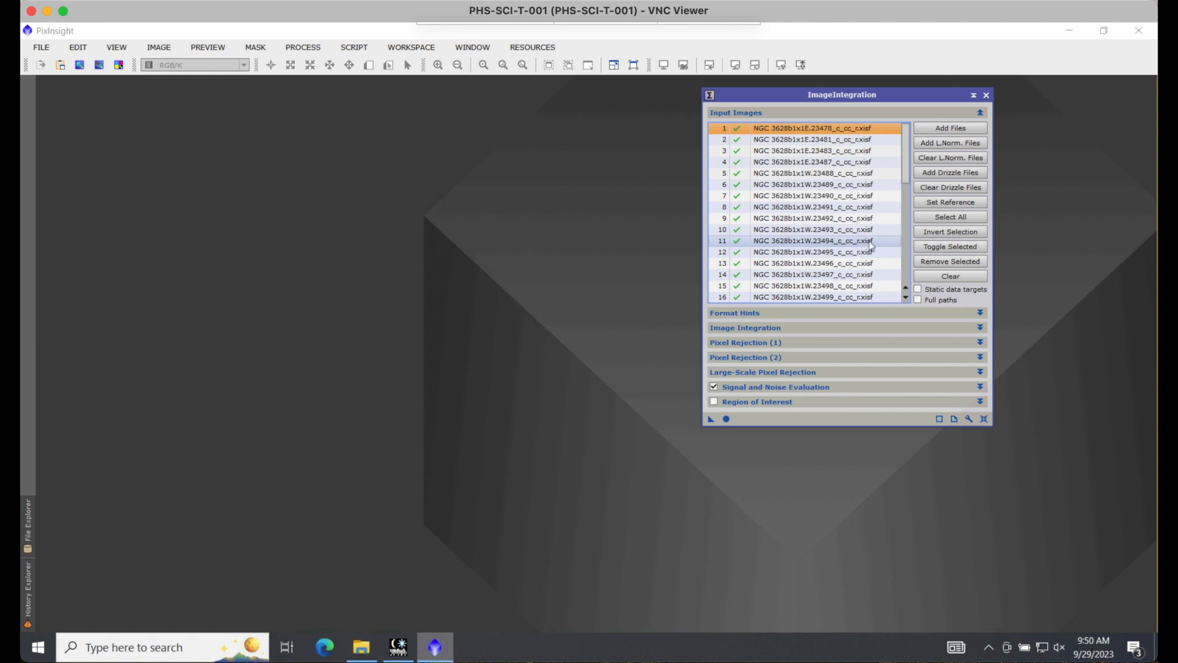
click(943, 277)
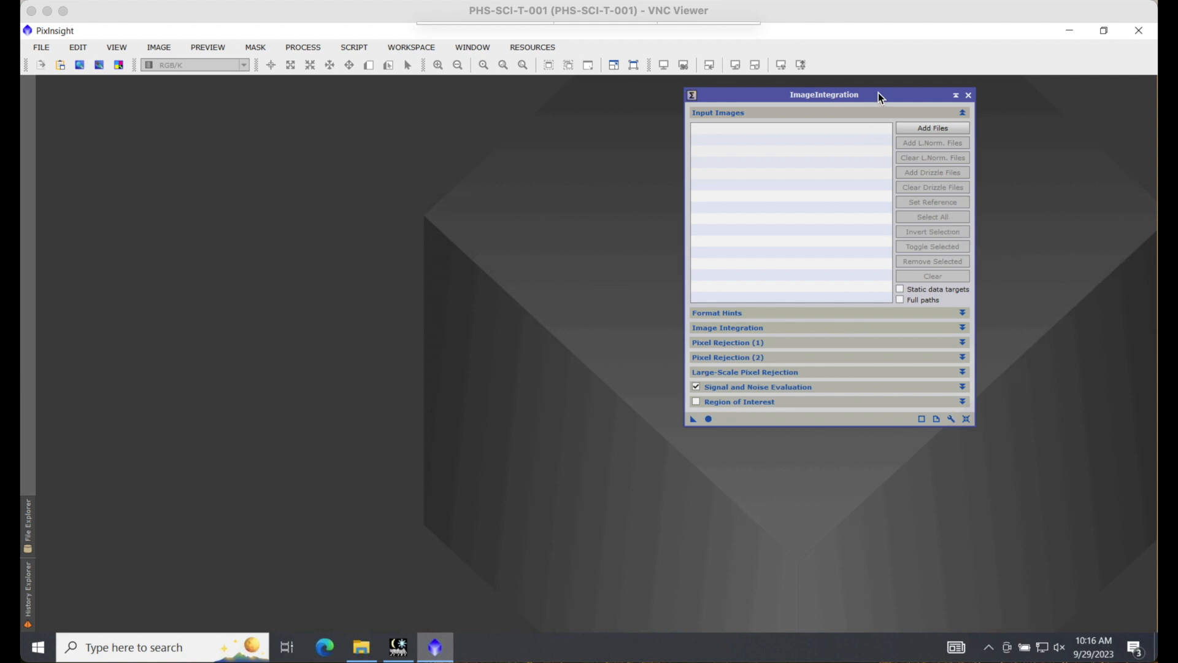
Step: Add the green frames NGC 3628g1x1E.23542_c_cc_r.xisf through NGC 3628g1x1W.23663_c_cc_r.xisf from the 5 NGC3628 registered folder as input images
click(939, 129)
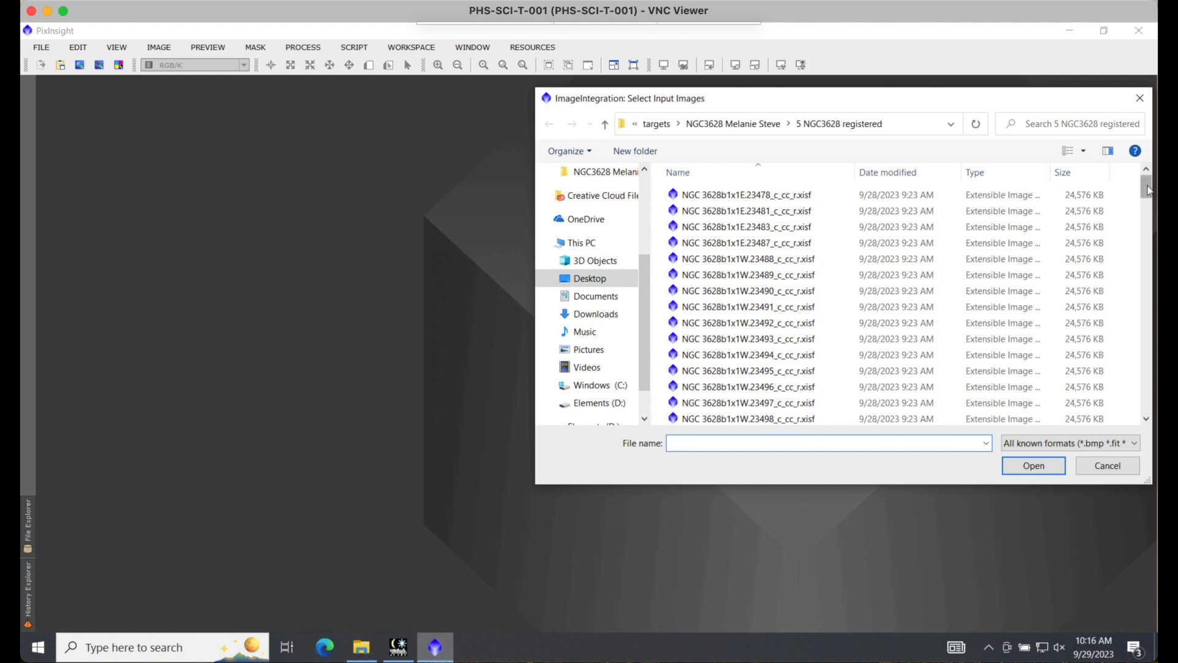
drag(1147, 192, 1150, 217)
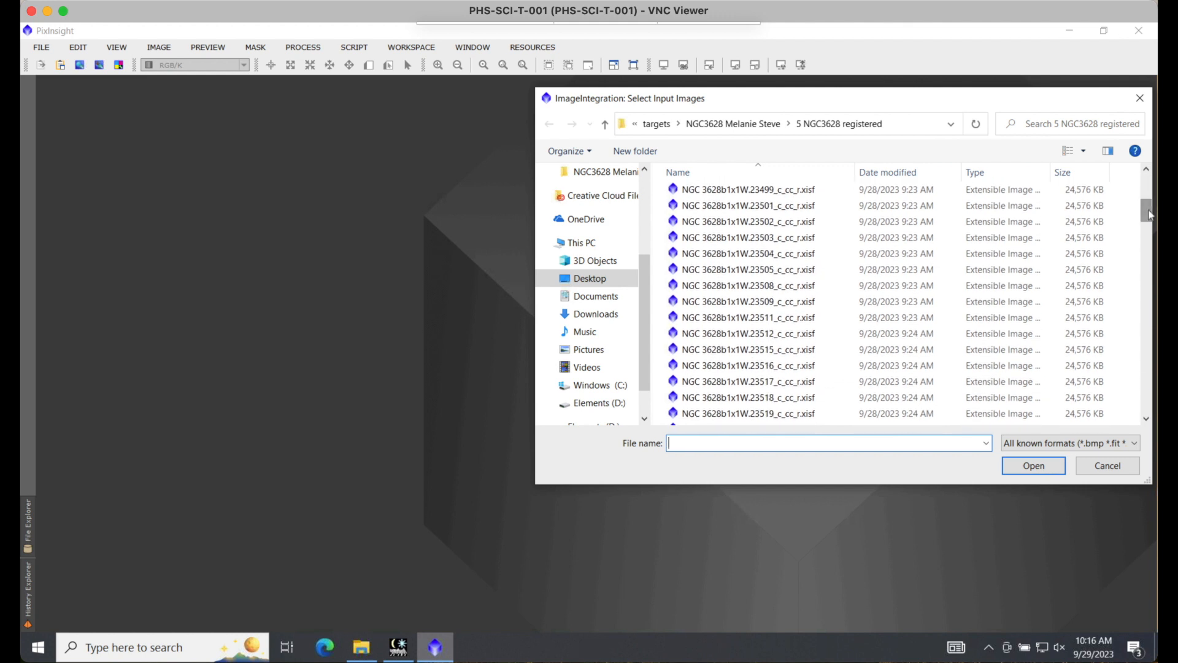
click(1149, 381)
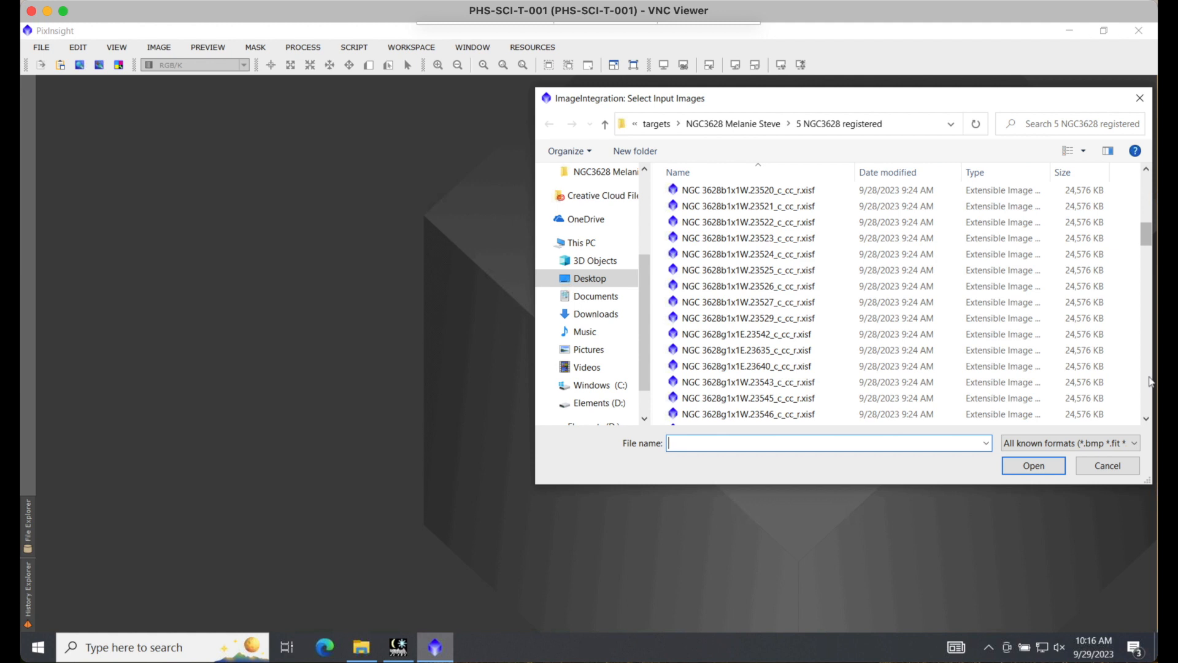
click(801, 335)
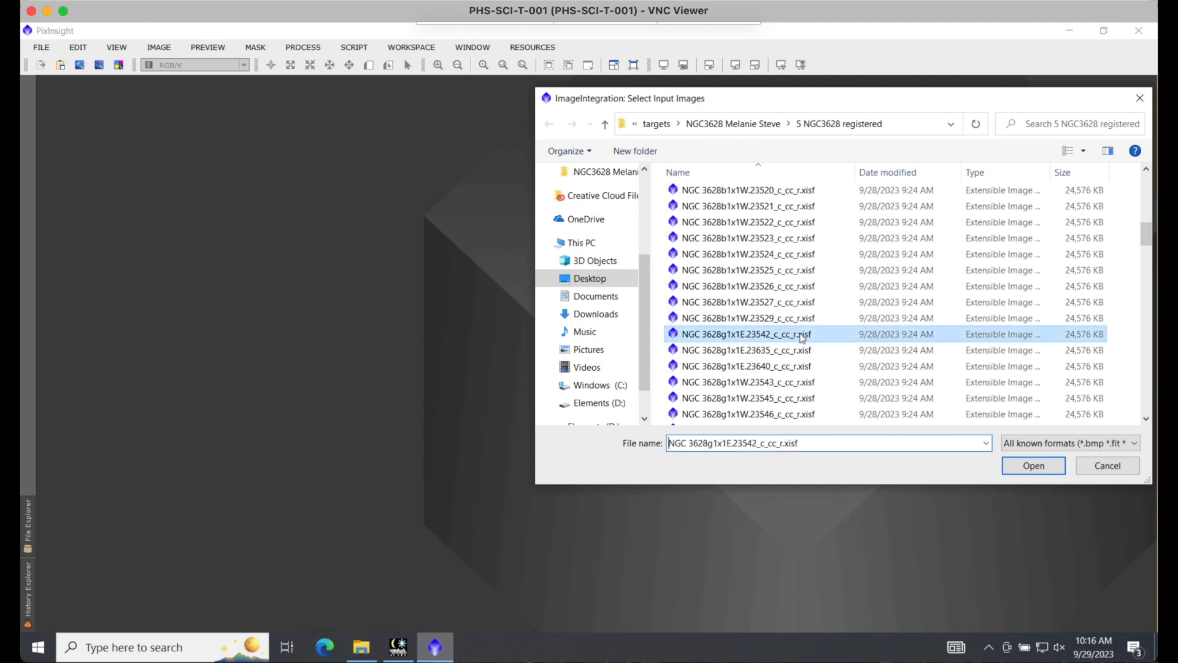
click(1148, 399)
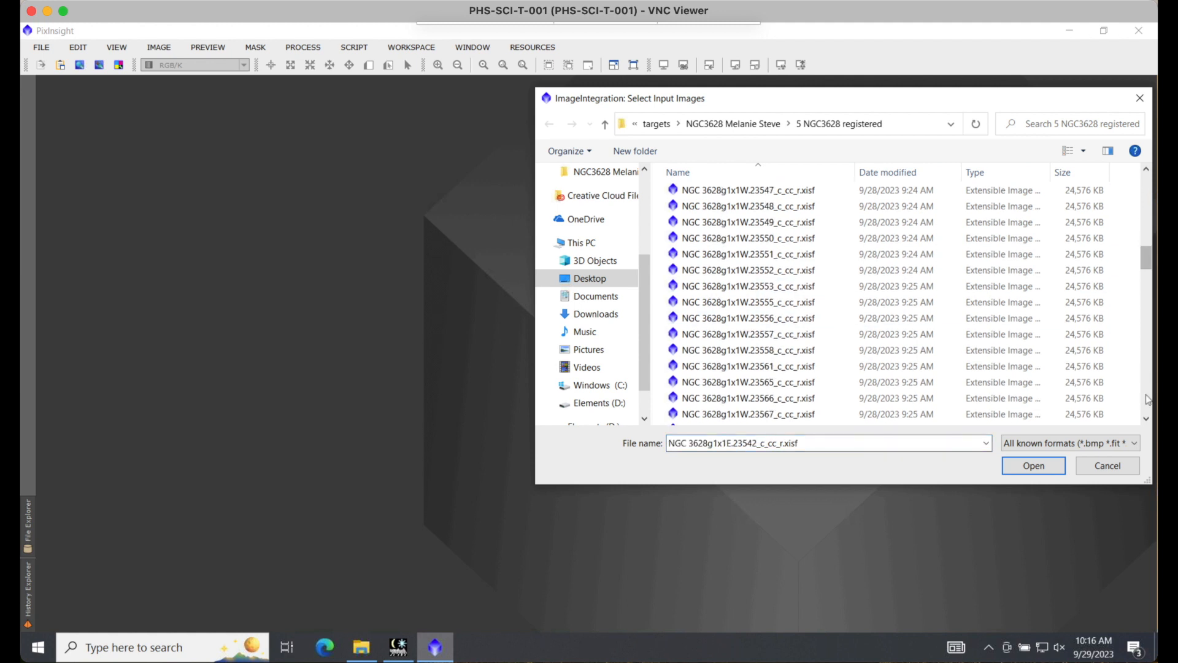
click(1148, 399)
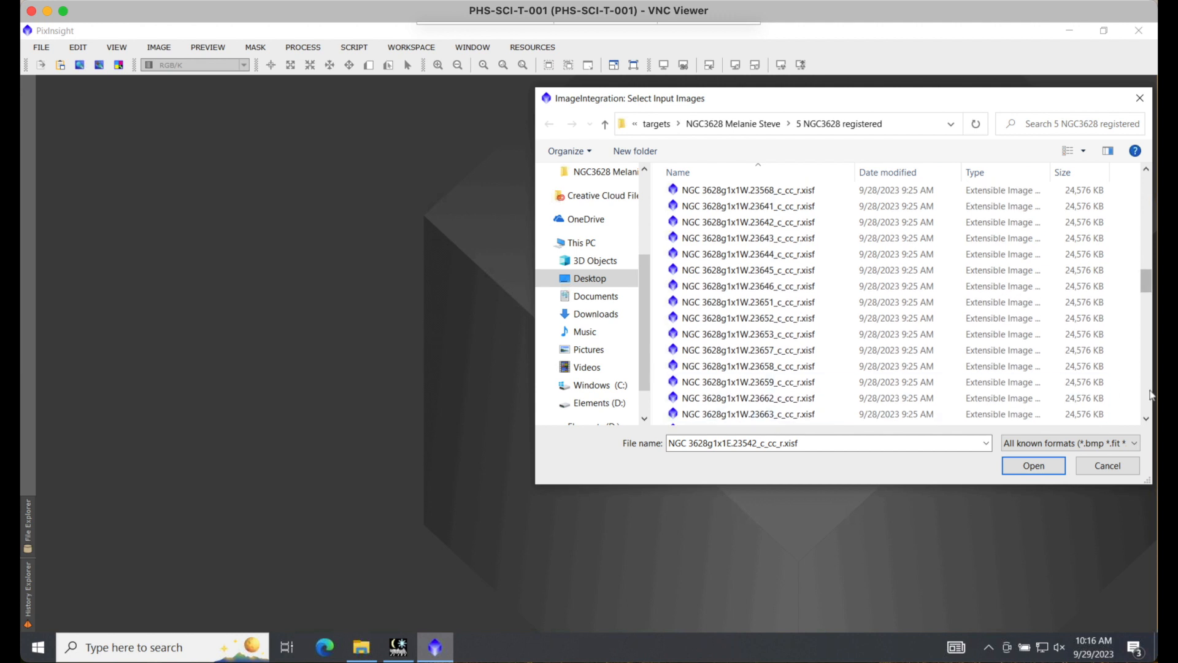
click(1152, 395)
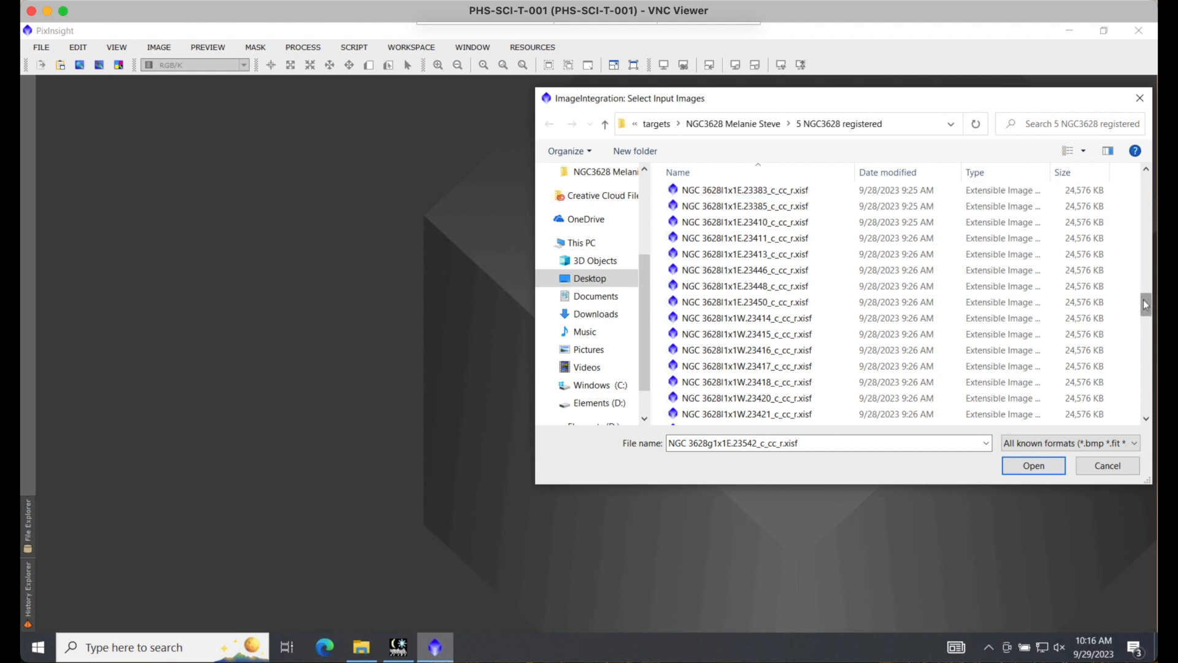
drag(1146, 305, 1146, 304)
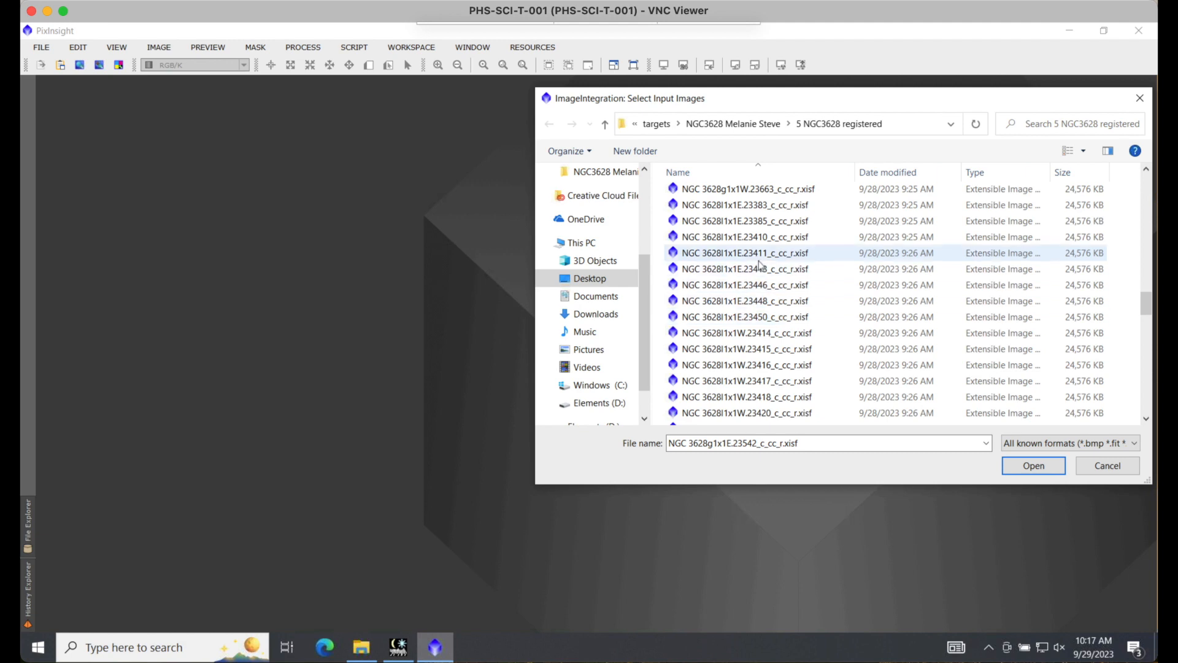
shift+click(750, 190)
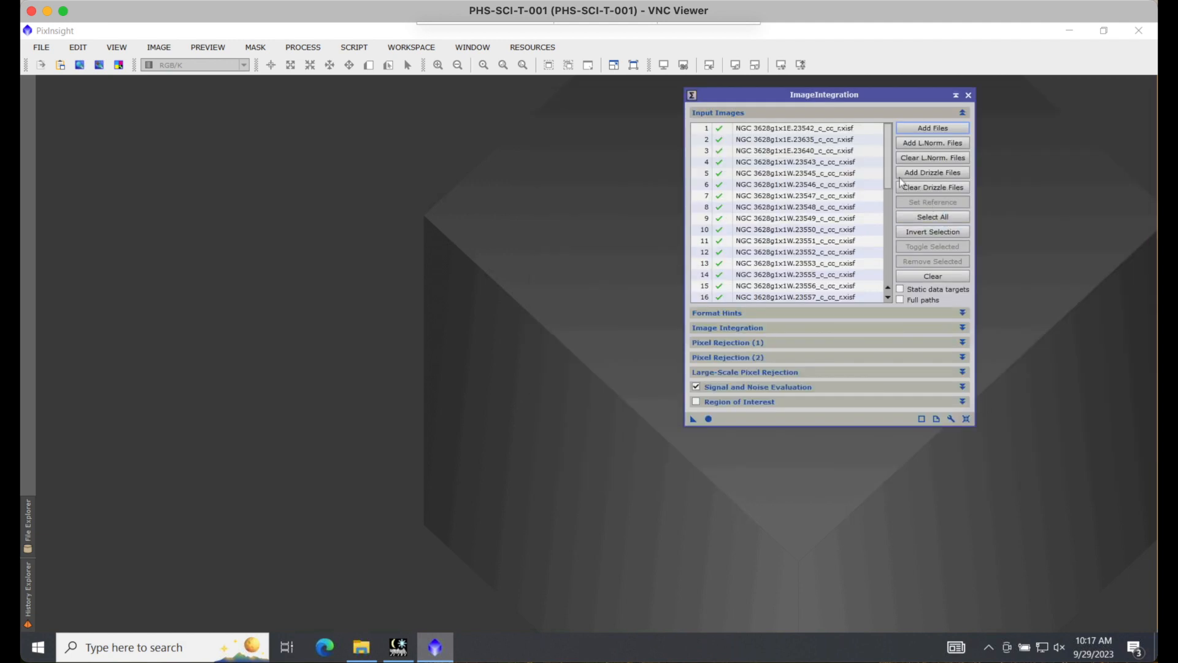
Step: Look through the added green frames and set NGC 3628g1x1W.23642_c_cc_r.xisf as the integration reference
scroll(878, 285, down, 7)
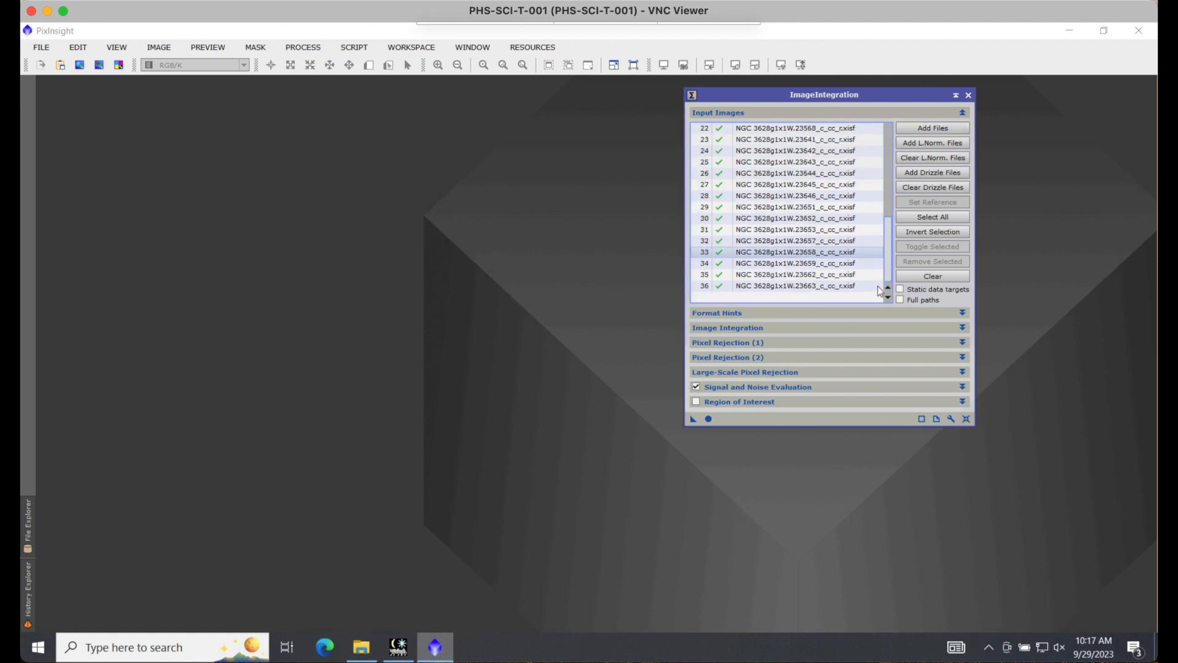
scroll(871, 135, up, 7)
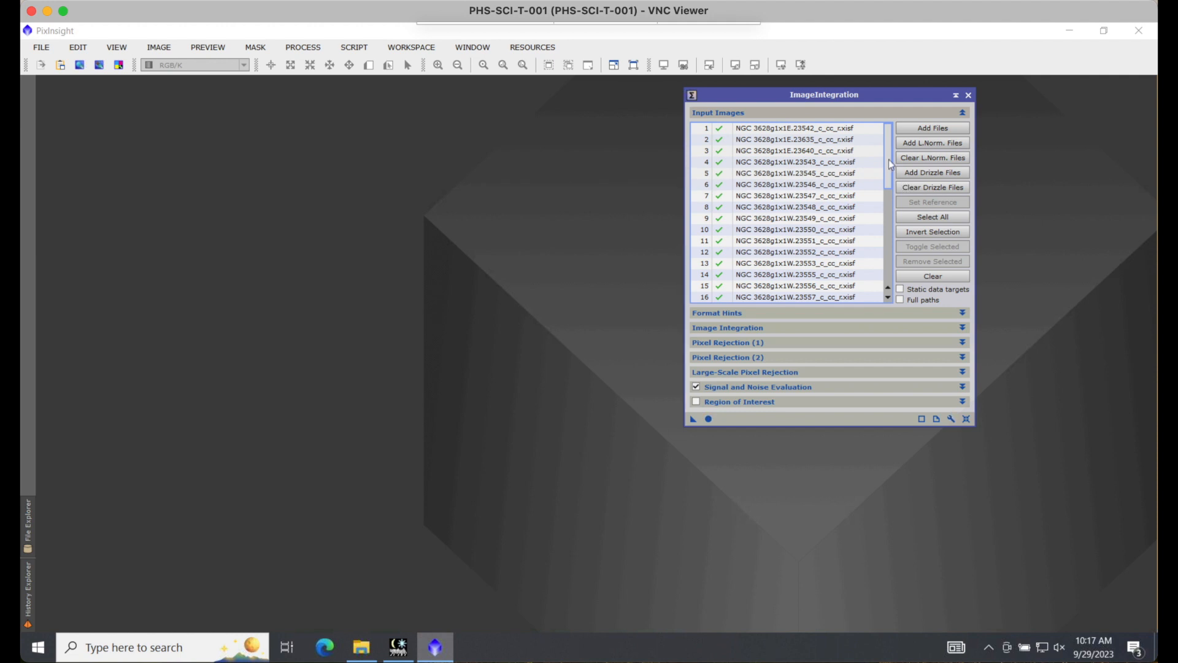
drag(891, 165, 892, 220)
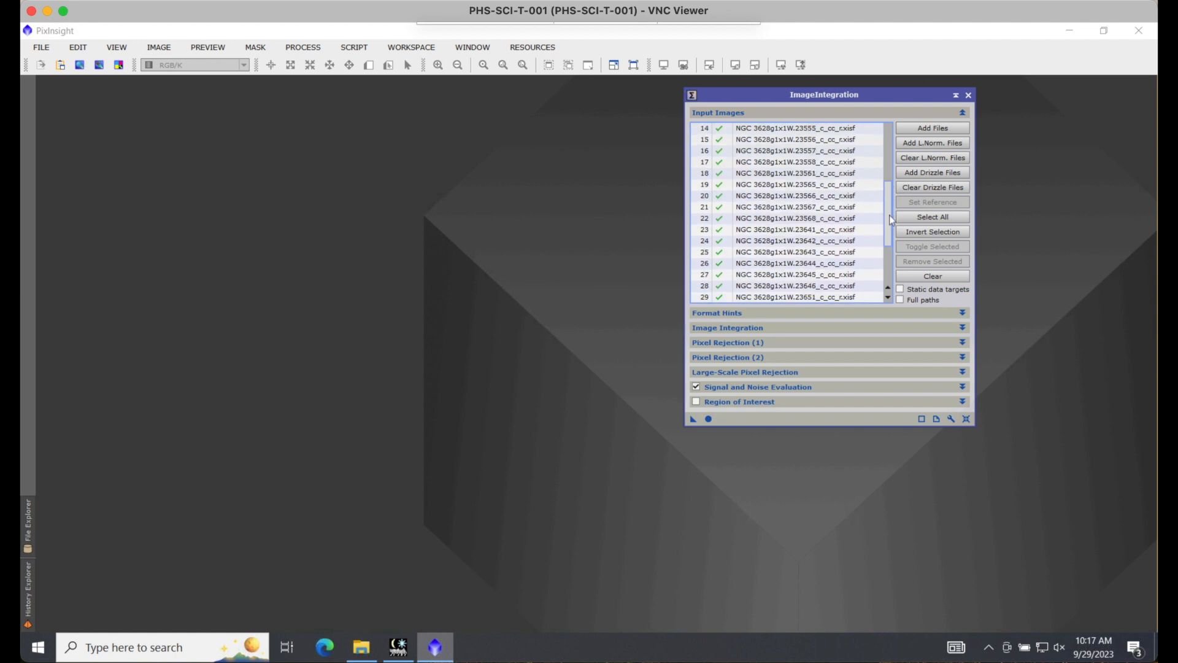
click(804, 245)
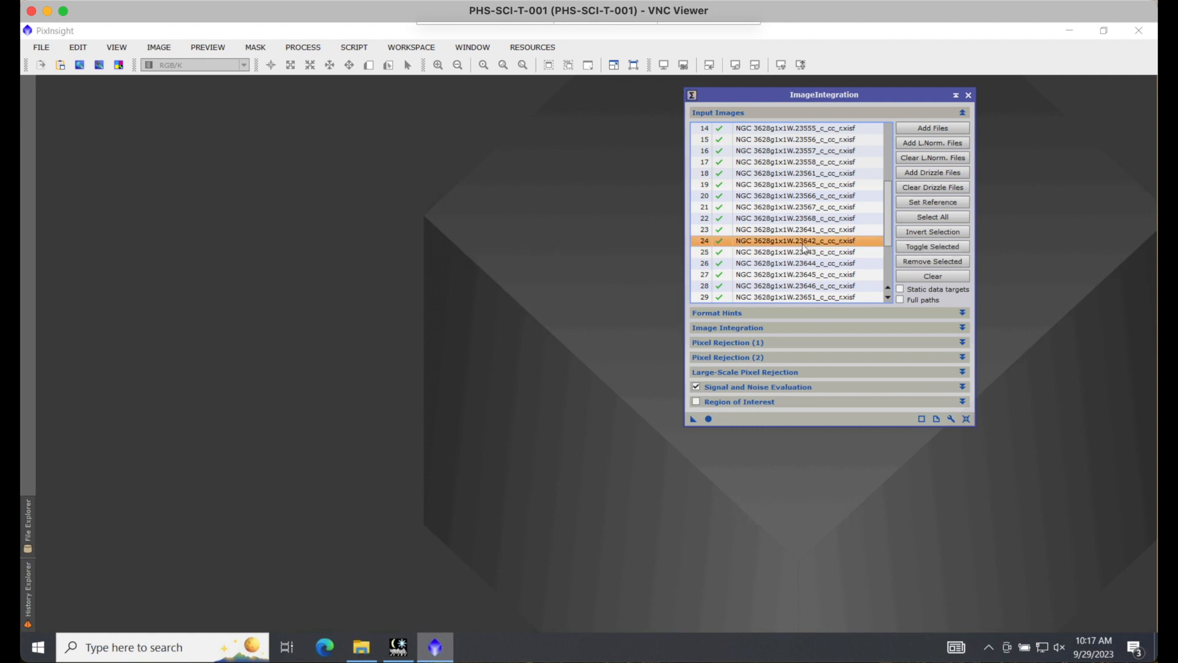
click(933, 203)
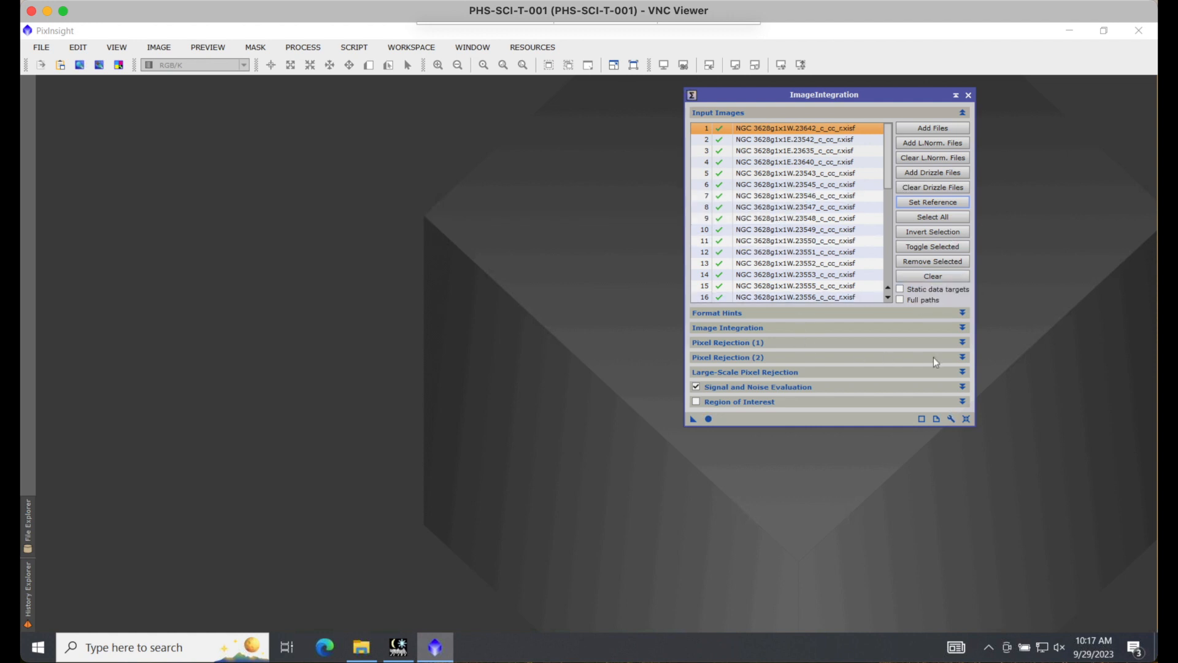
Step: Check the Pixel Rejection (1) settings and run ImageIntegration globally on the green frames
click(964, 344)
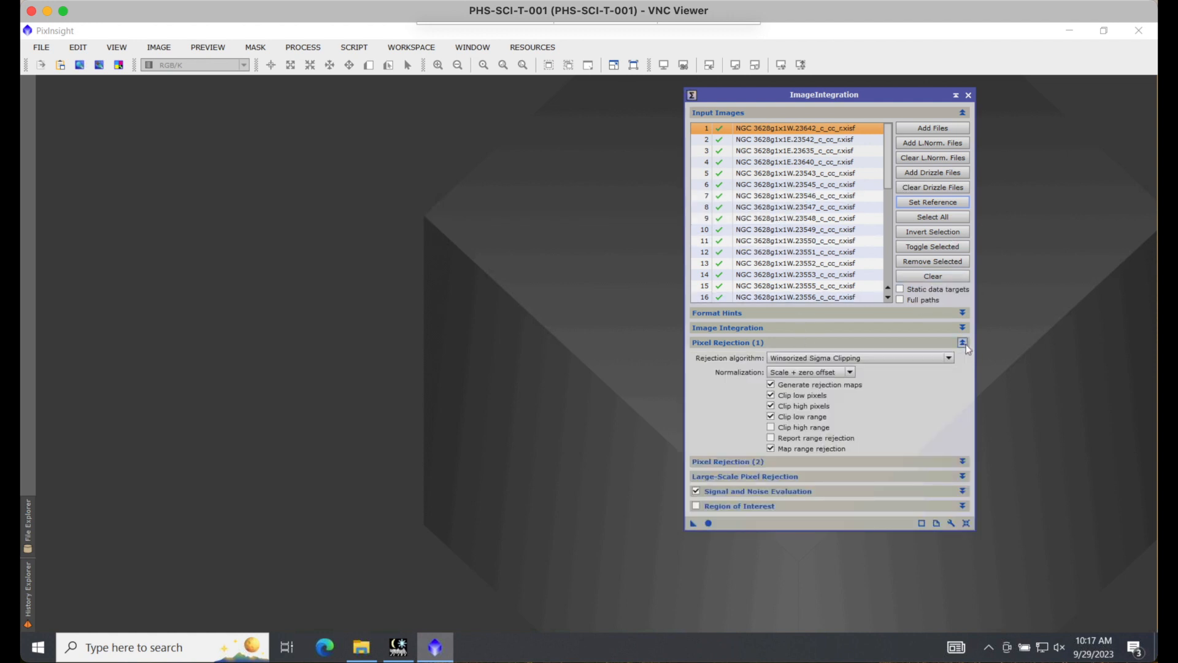
click(967, 347)
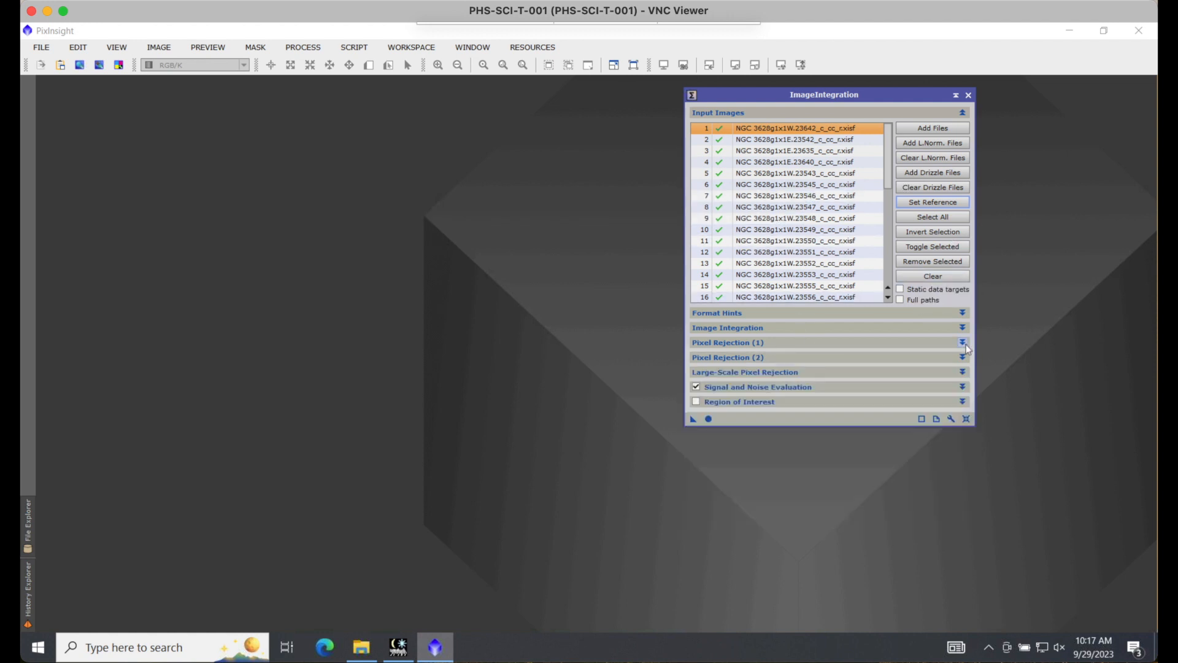
click(709, 419)
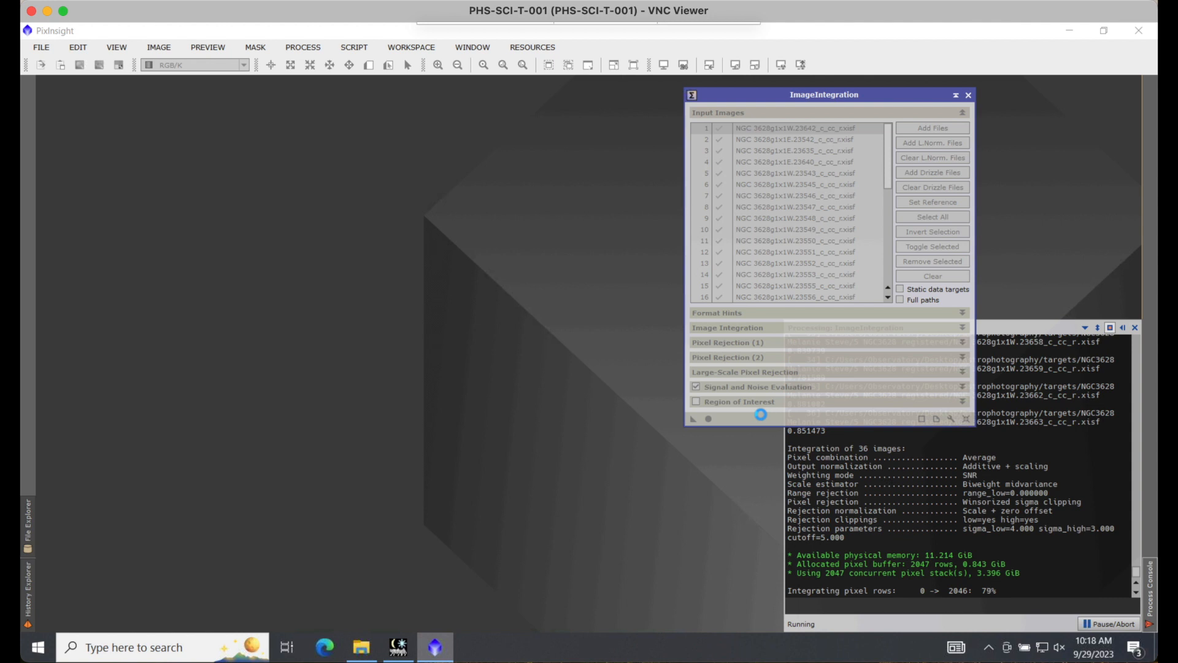
mouse_move(739, 16)
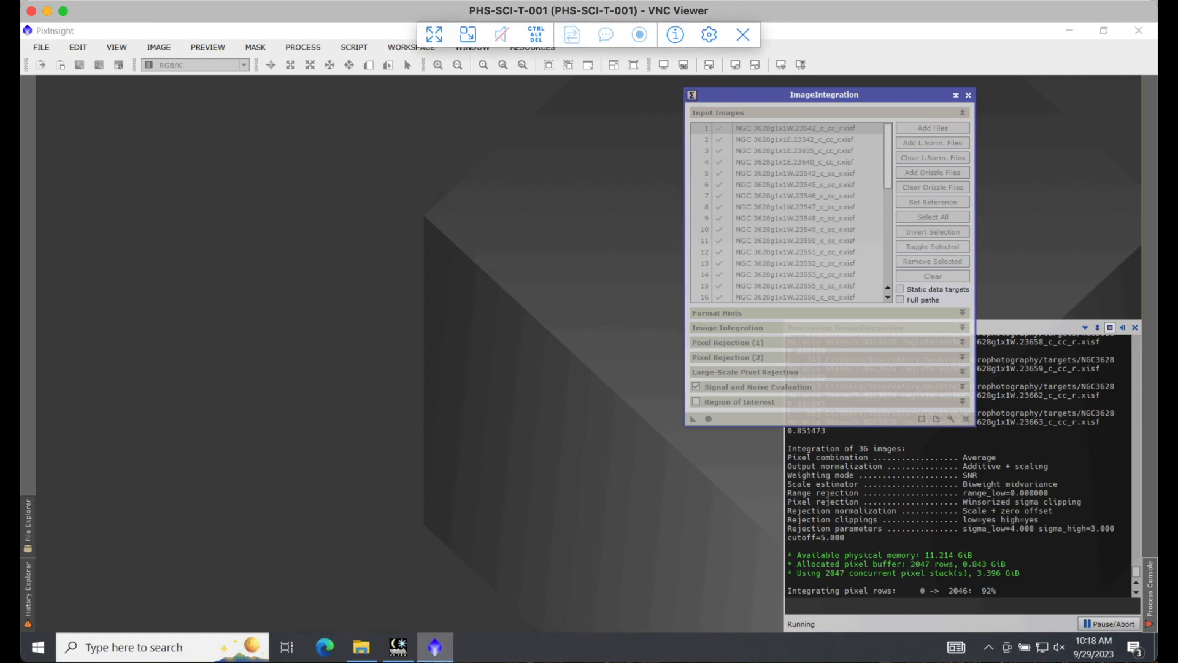